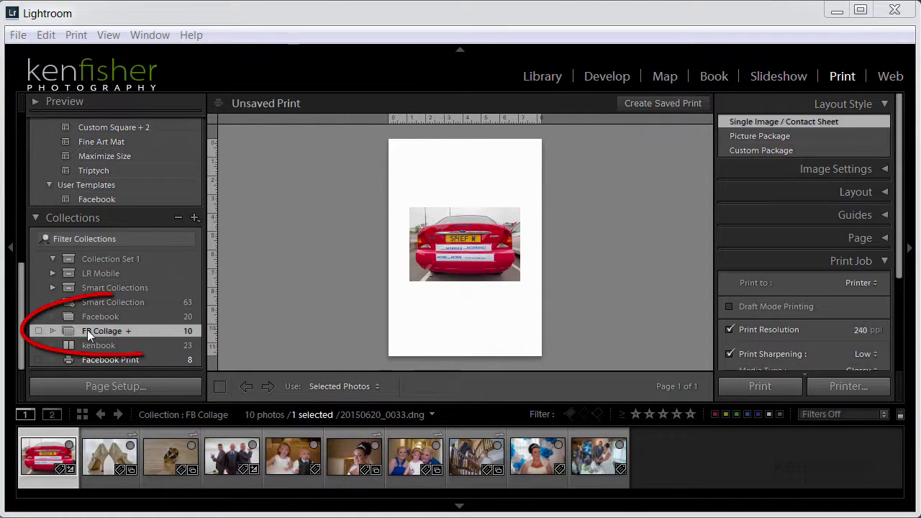
- Switch to the Custom Package layout and show the kenfisher identity plate on the empty page
left_click(111, 335)
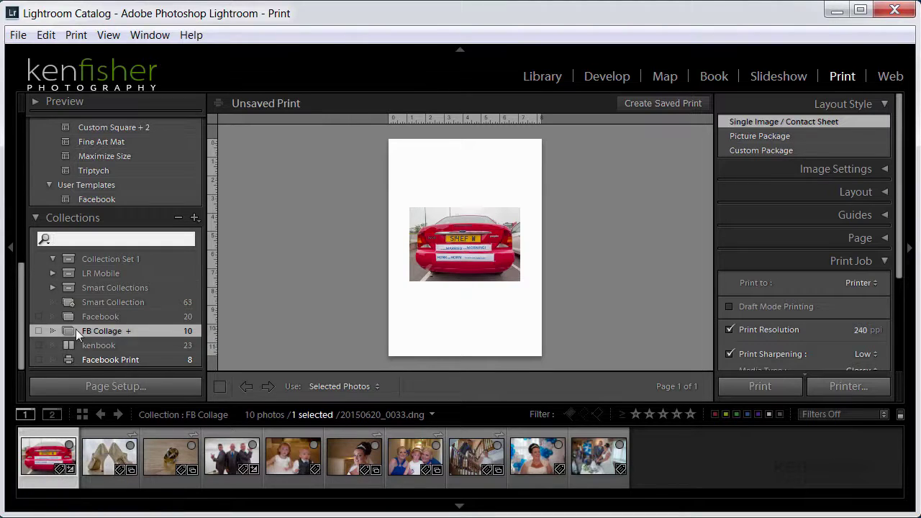
left_click_drag(21, 303, 19, 134)
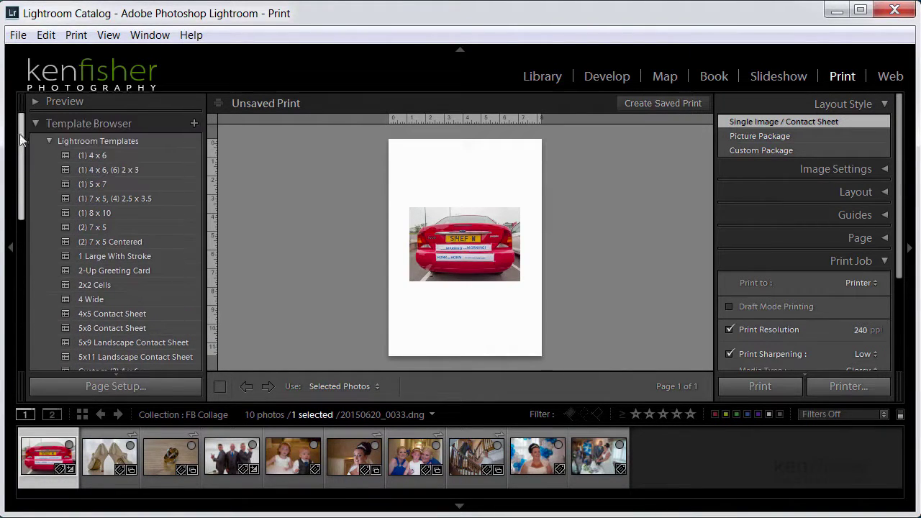
scroll(173, 248, "down", 5)
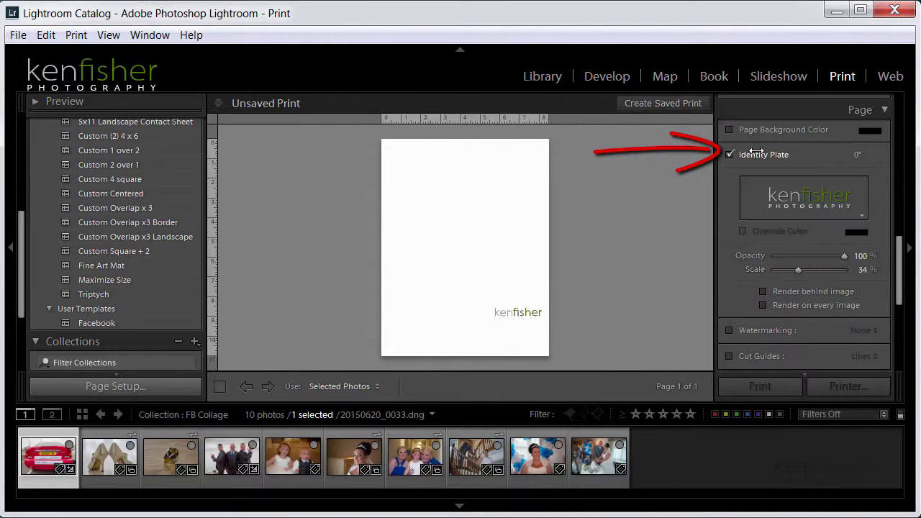
scroll(721, 171, "up", 15)
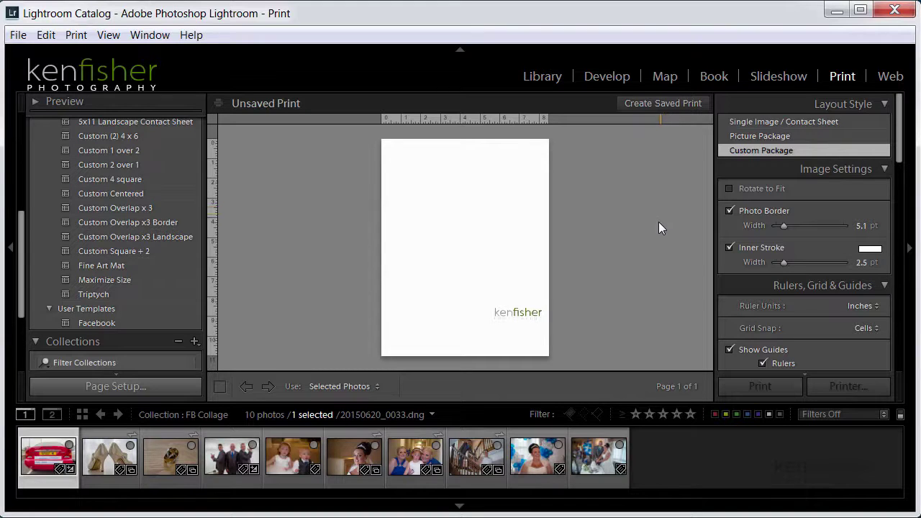
left_click(138, 387)
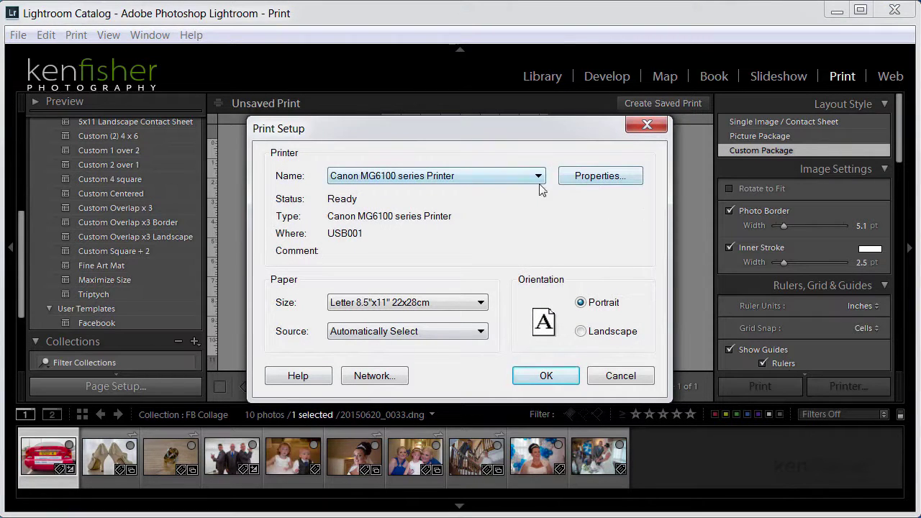
left_click(468, 306)
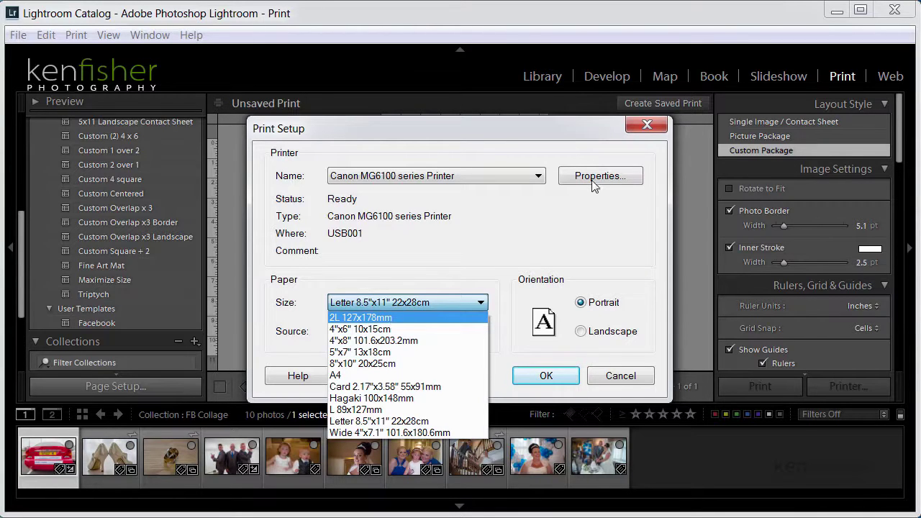
left_click(596, 204)
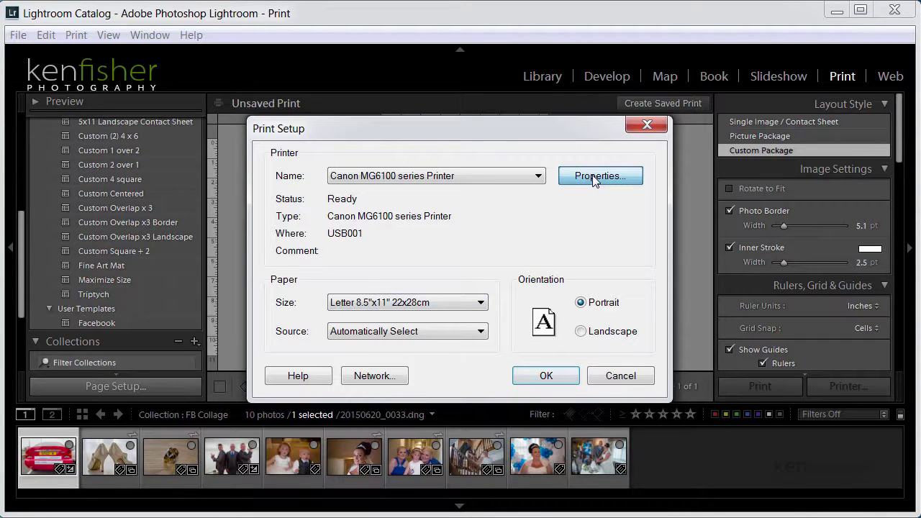
left_click(592, 174)
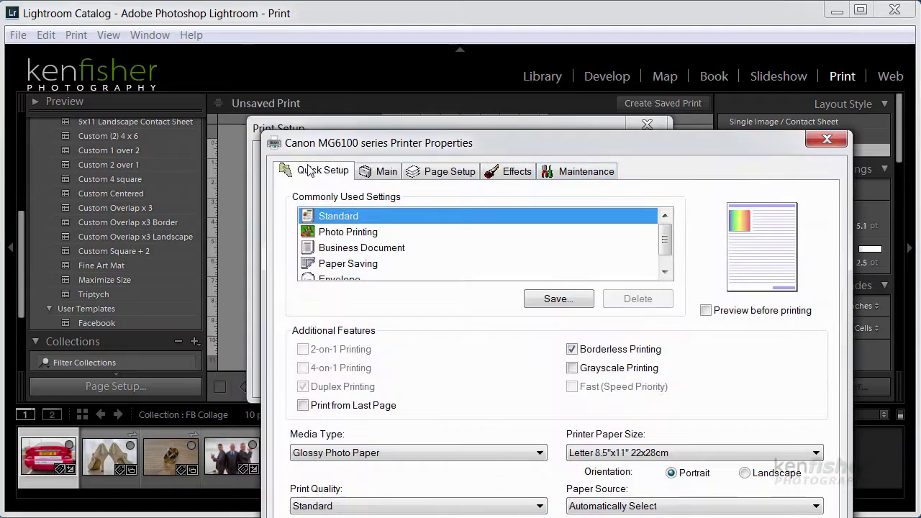
left_click_drag(486, 140, 434, 51)
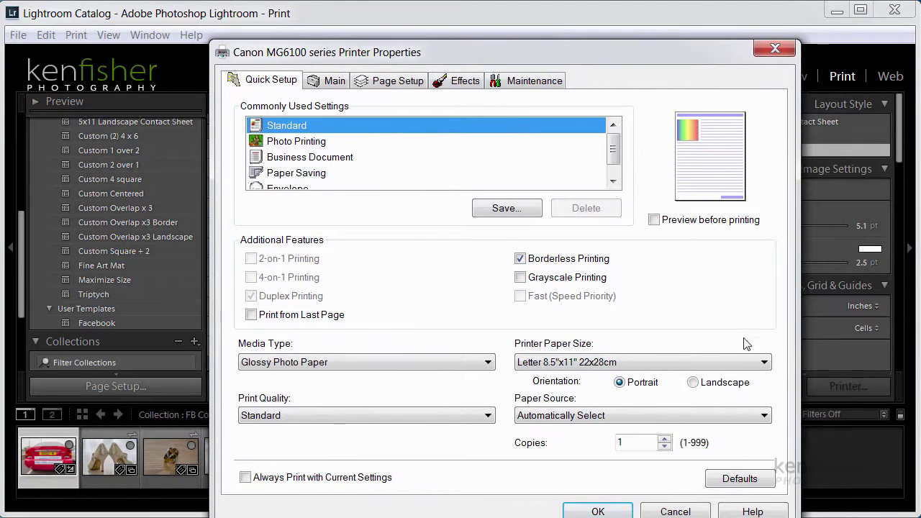
left_click(766, 362)
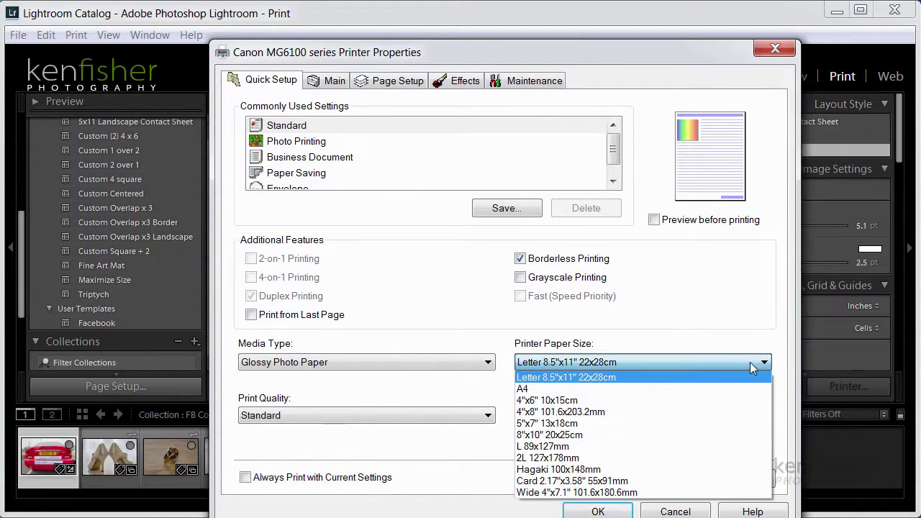
left_click(751, 366)
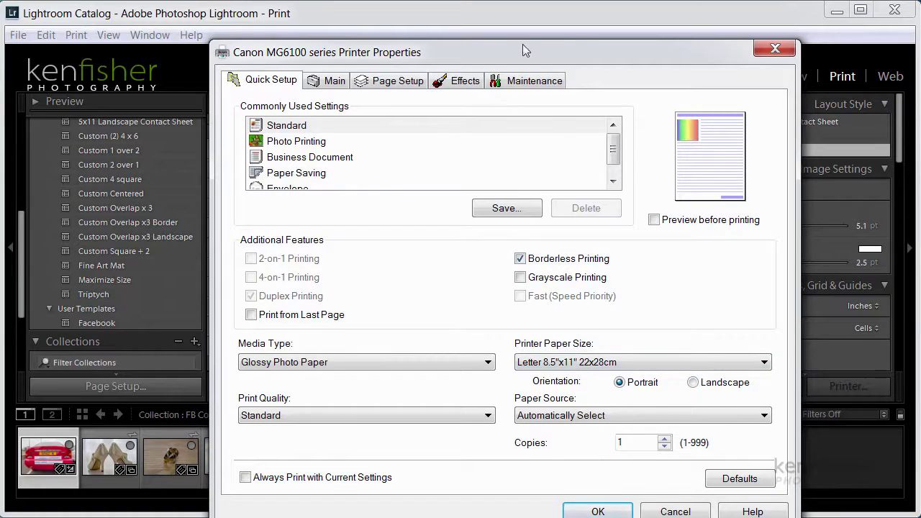
left_click(597, 510)
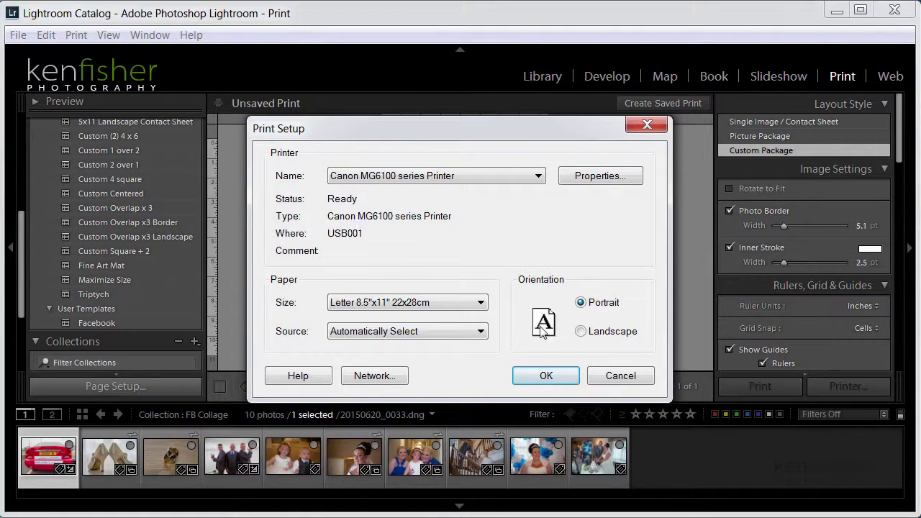
left_click(619, 375)
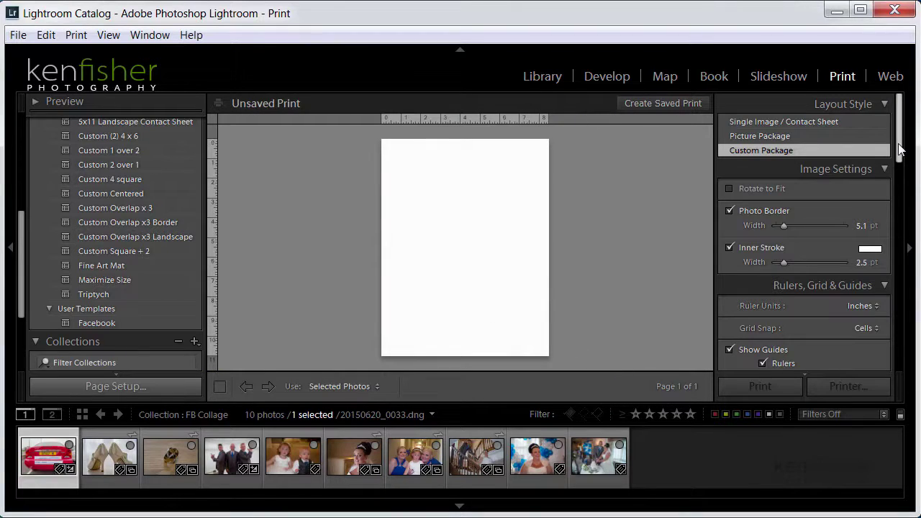
- Set Print to JPEG File and tick Custom File Dimensions in the Print Job panel
left_click_drag(899, 149, 875, 357)
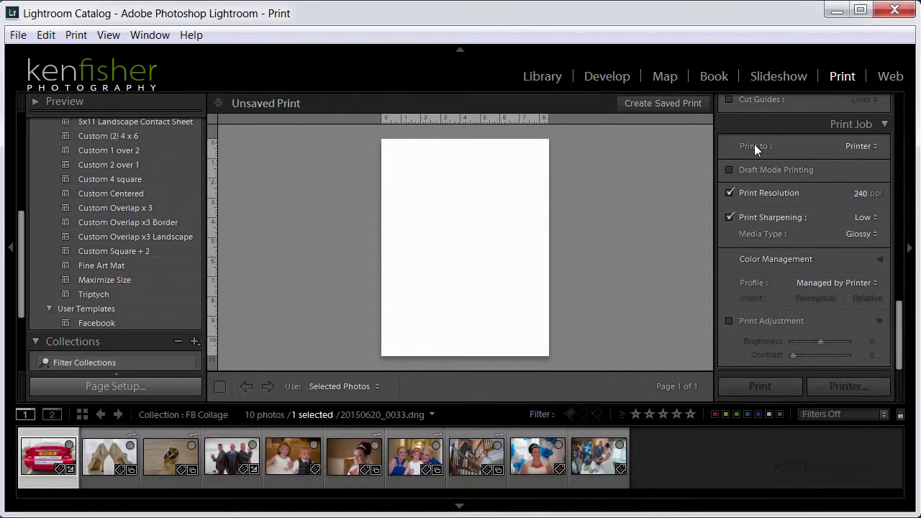
left_click(874, 146)
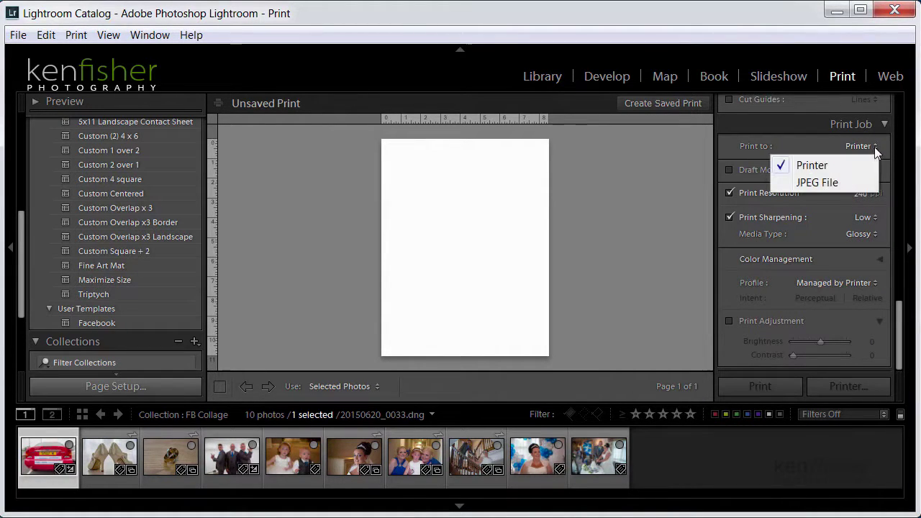
left_click(812, 183)
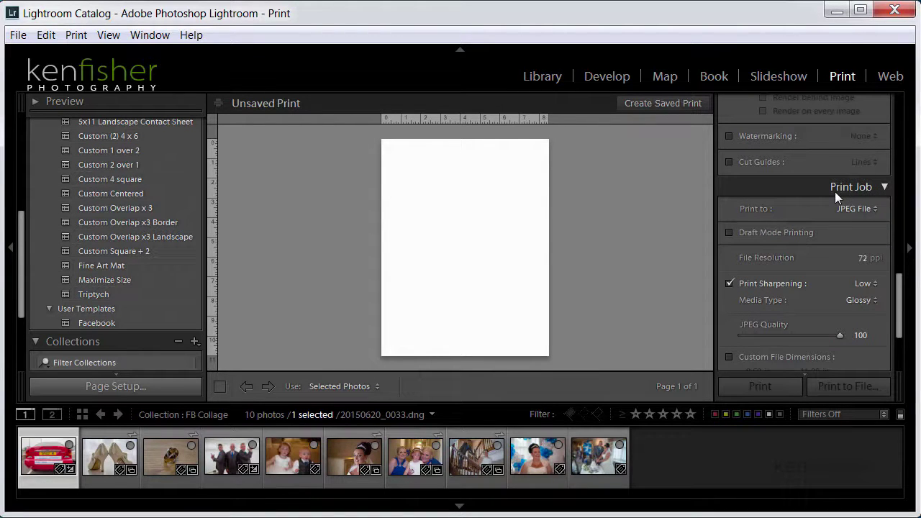
left_click_drag(899, 288, 899, 319)
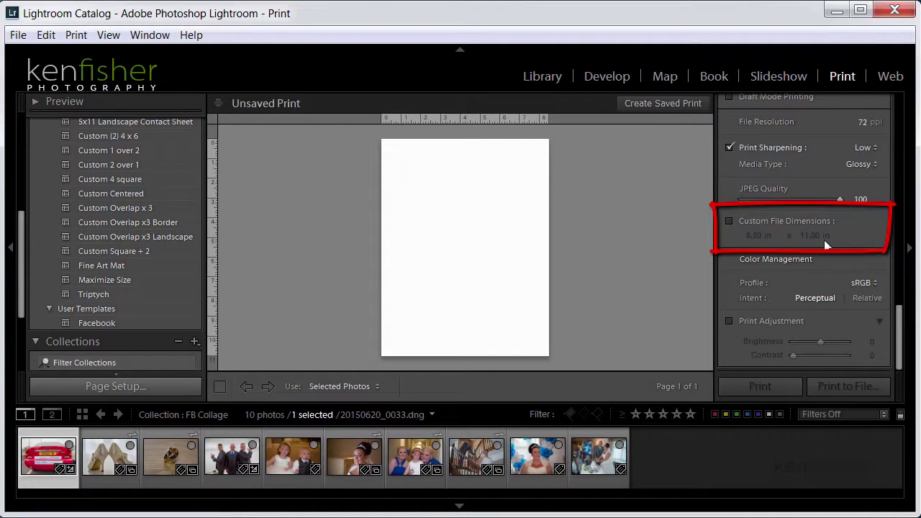
left_click(755, 221)
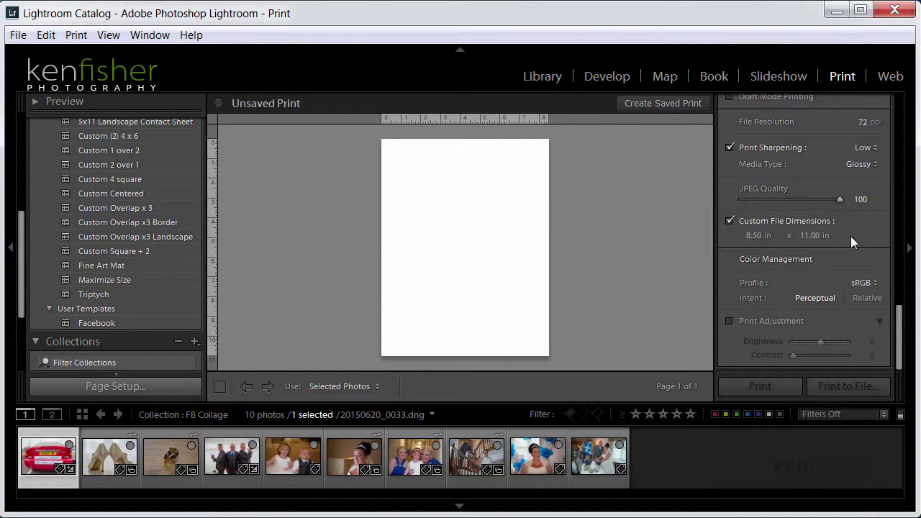
- Enter width 8.51 in and height 3.15 in, accepting the clamp to the 4.00 in minimum
left_click(762, 235)
type("8.51")
left_click(810, 236)
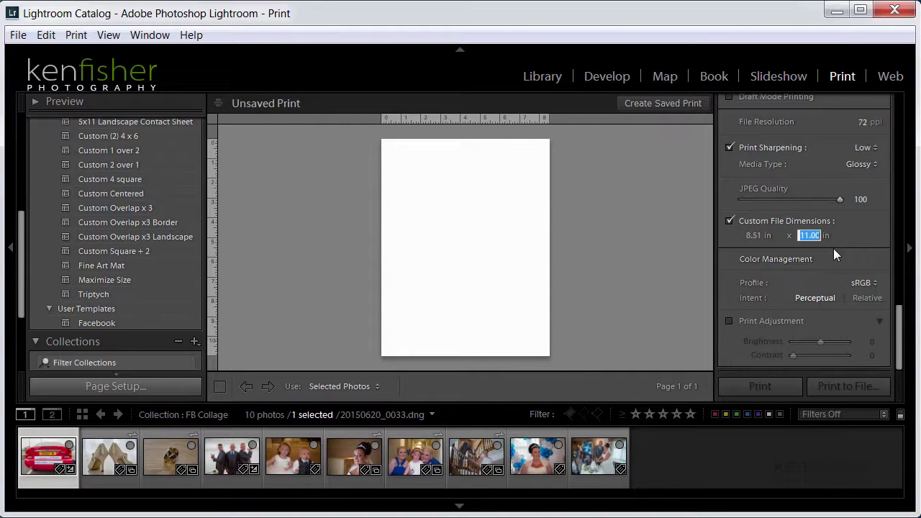
type("3.15")
key("Return")
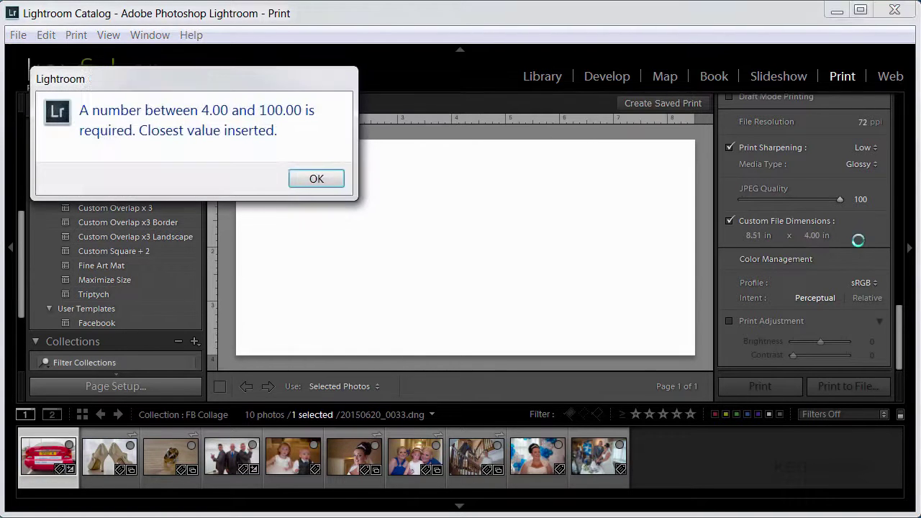
left_click_drag(247, 79, 510, 167)
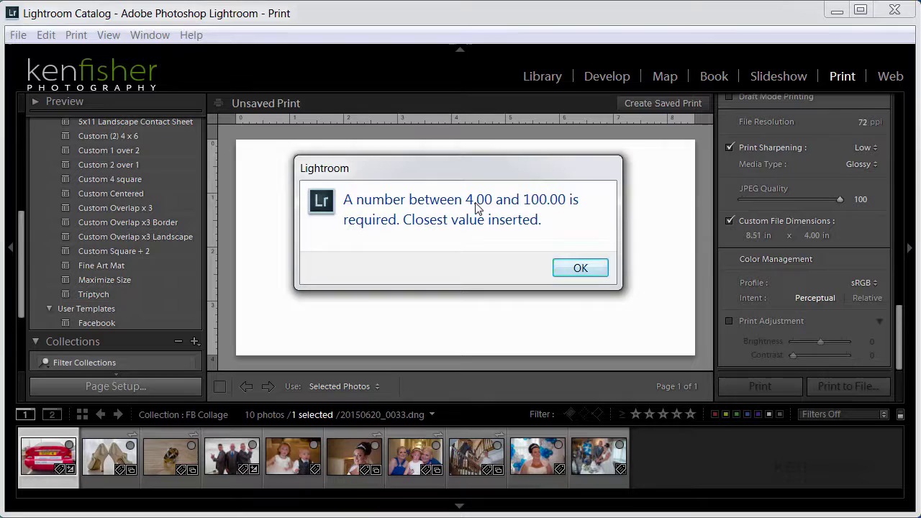
left_click(580, 269)
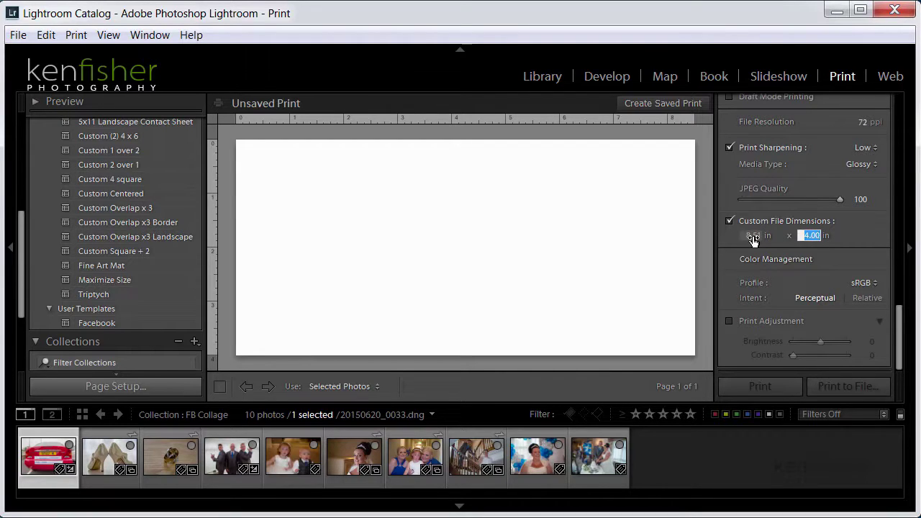
- Change the custom file dimensions to 17.02 in wide by 6.30 in high
left_click(752, 236)
type("17.02")
left_click(812, 236)
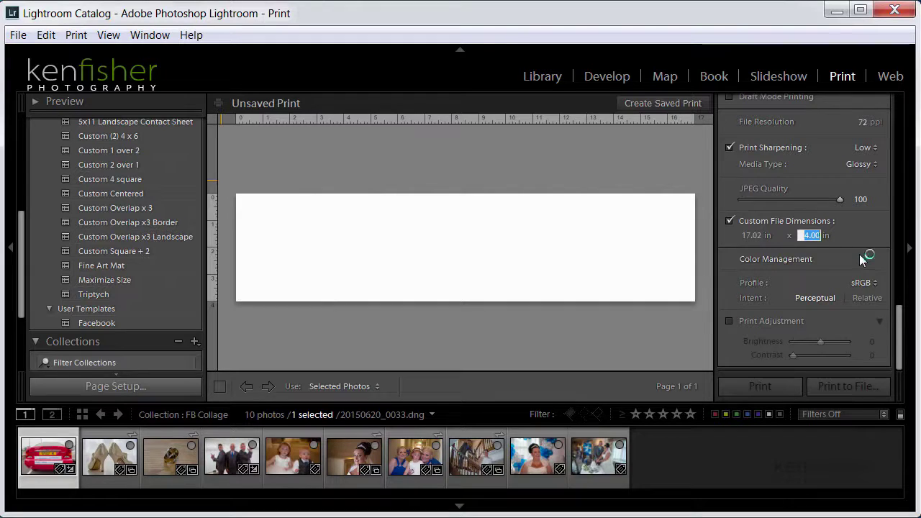
type("6.30")
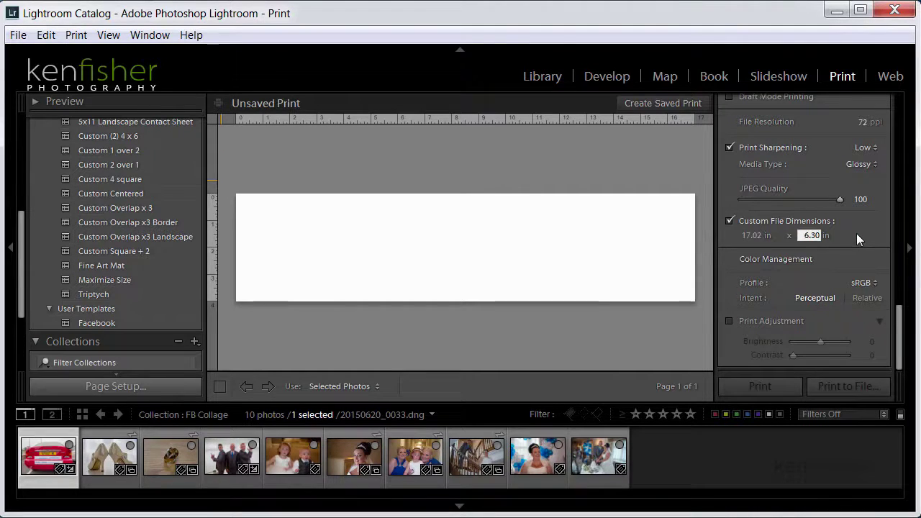
key("Return")
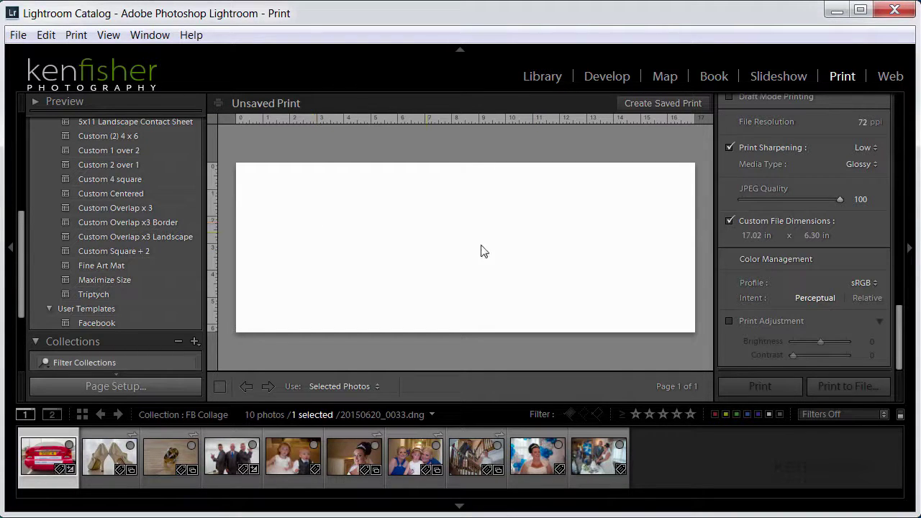
- Add a 4×6 cell, rotate it to portrait, and stretch it full height along the left edge
left_click_drag(900, 350, 875, 206)
scroll(876, 206, "down", 3)
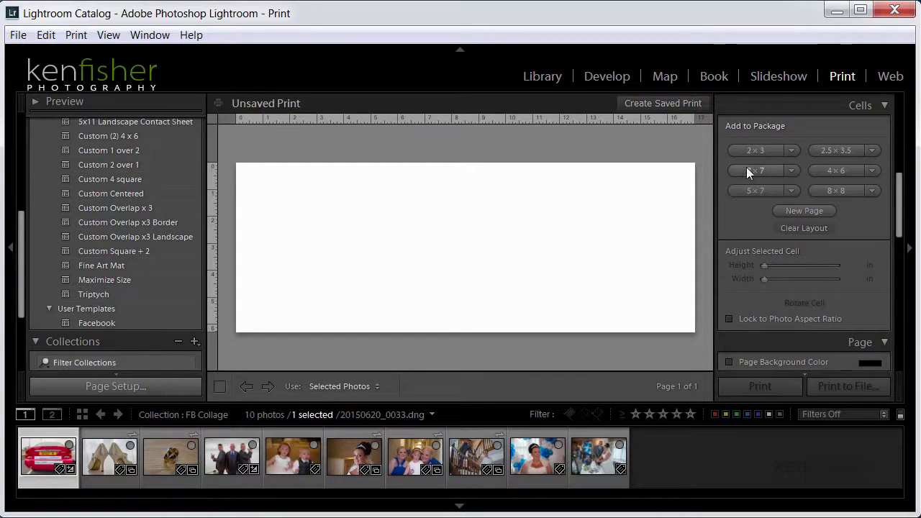
left_click(837, 170)
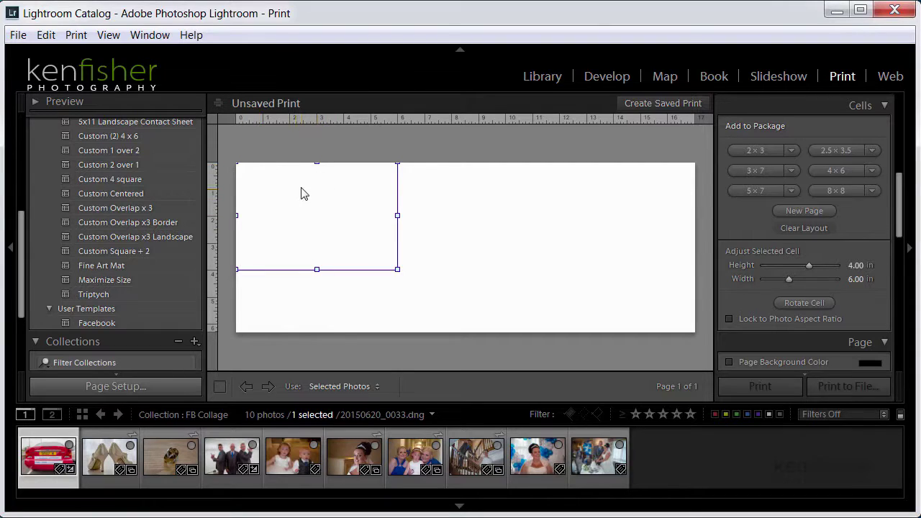
right_click(302, 207)
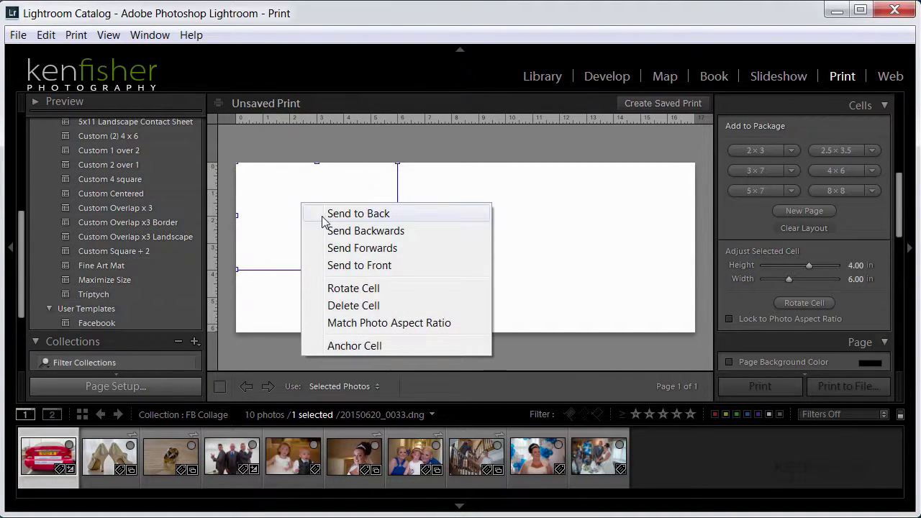
left_click(365, 290)
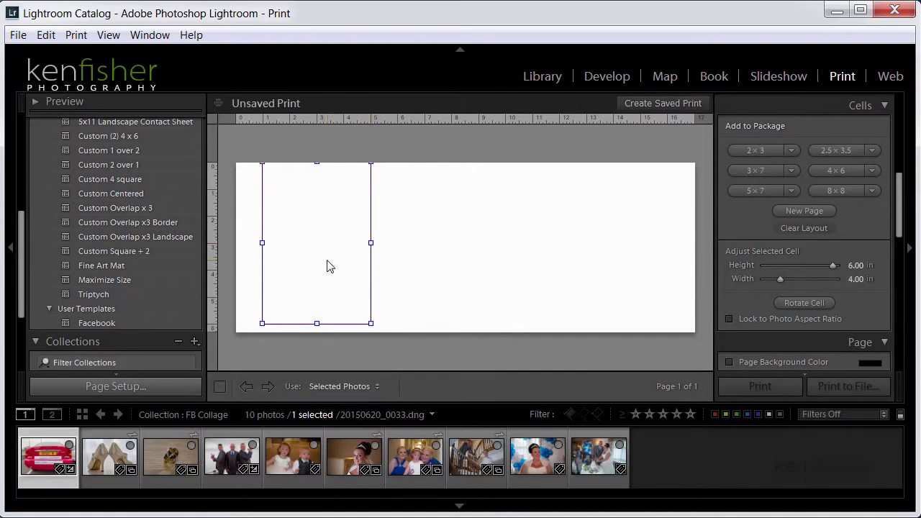
left_click_drag(326, 263, 304, 262)
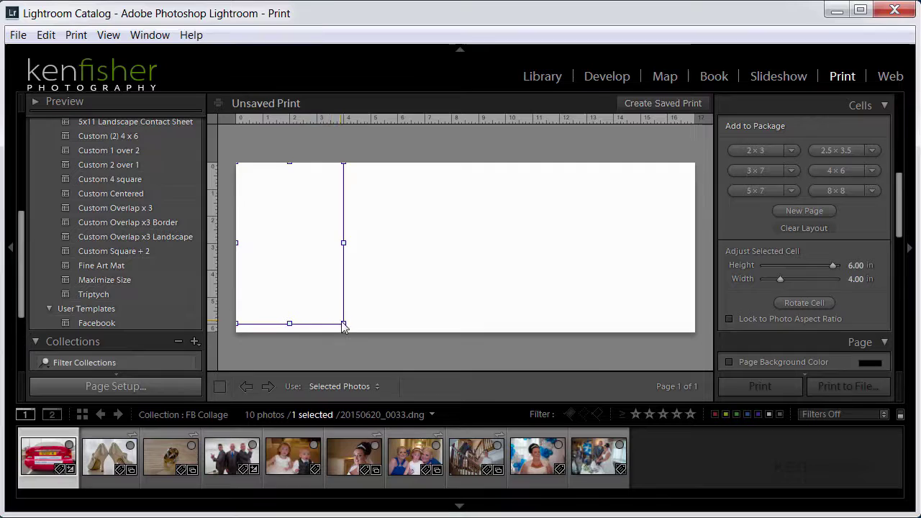
left_click_drag(342, 323, 349, 331)
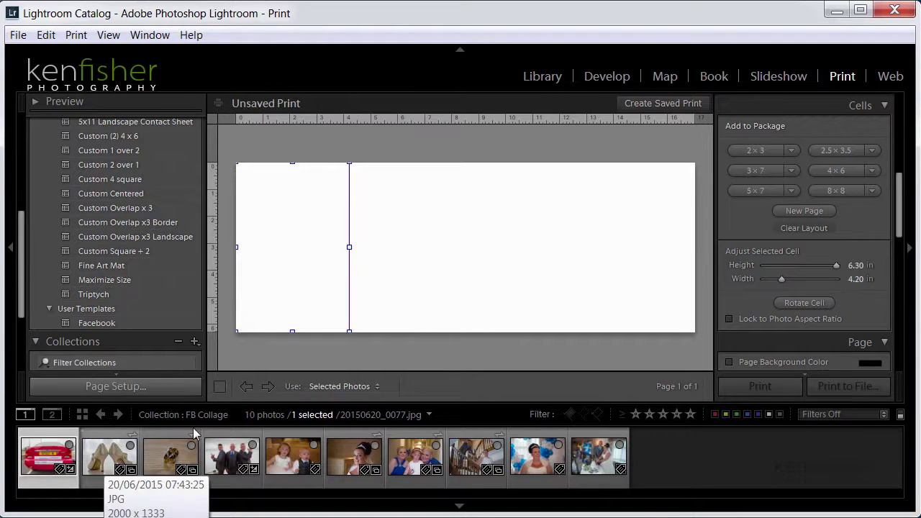
- Add four 2×3 cells along the top and move the newest toward the page centre
left_click(755, 150)
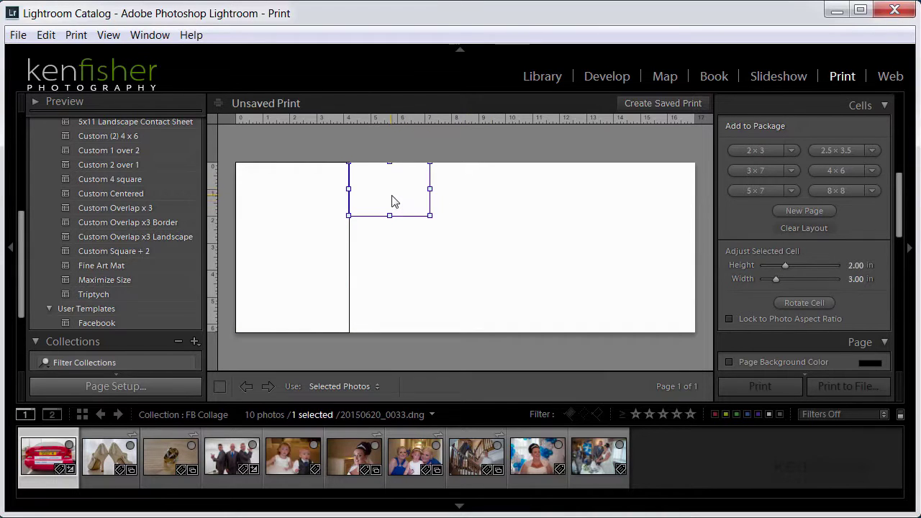
left_click(751, 148)
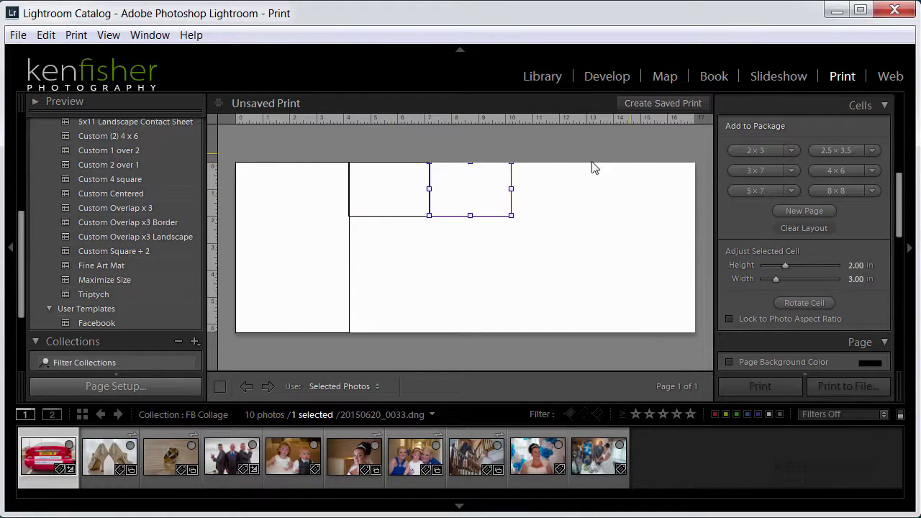
left_click(759, 150)
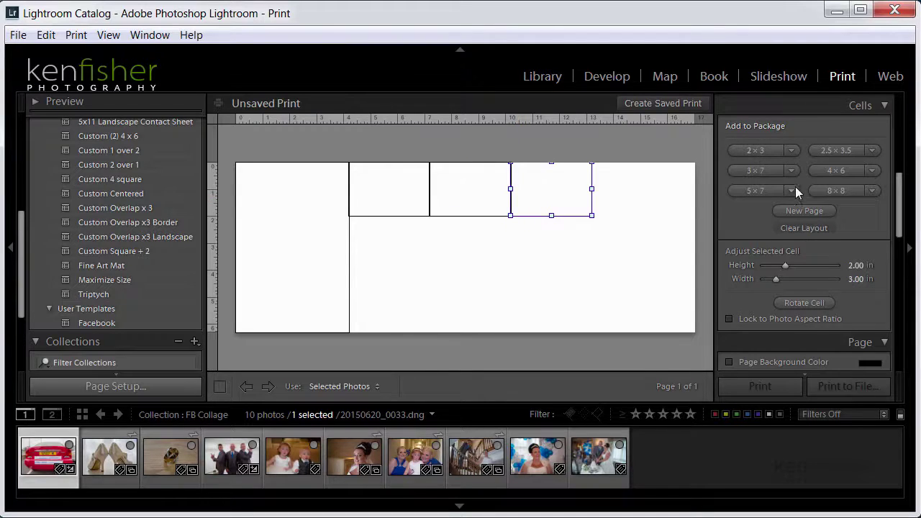
left_click(761, 150)
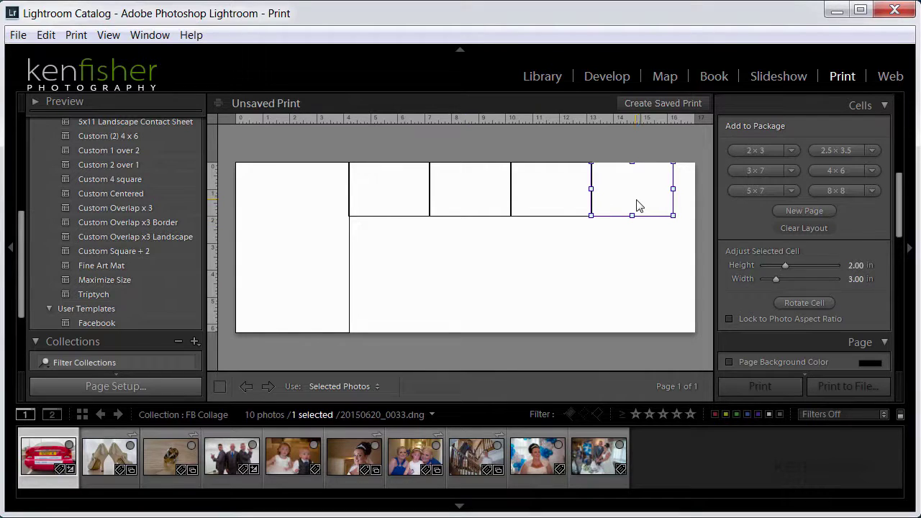
left_click_drag(636, 201, 437, 239)
left_click(515, 263)
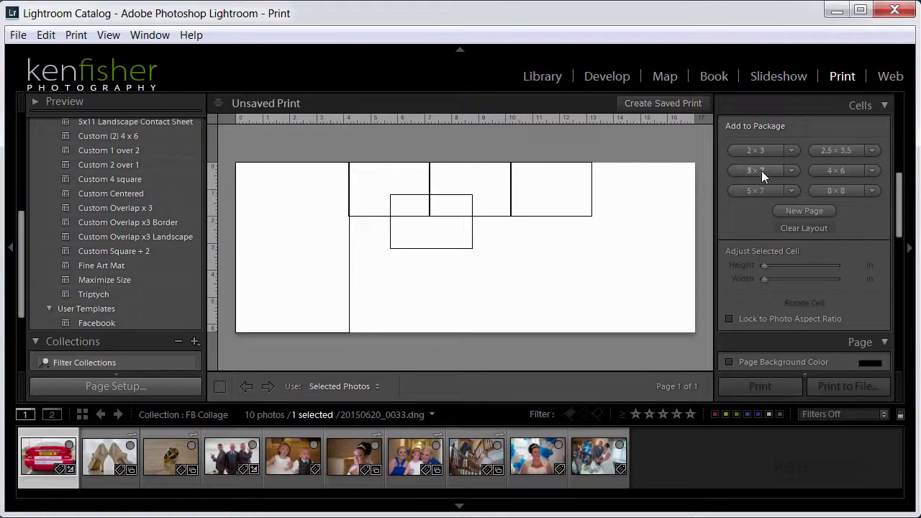
- Add three more 2×3 cells, overlapping the centre cluster and filling the lower middle
left_click(757, 150)
left_click_drag(623, 199, 511, 237)
left_click(555, 274)
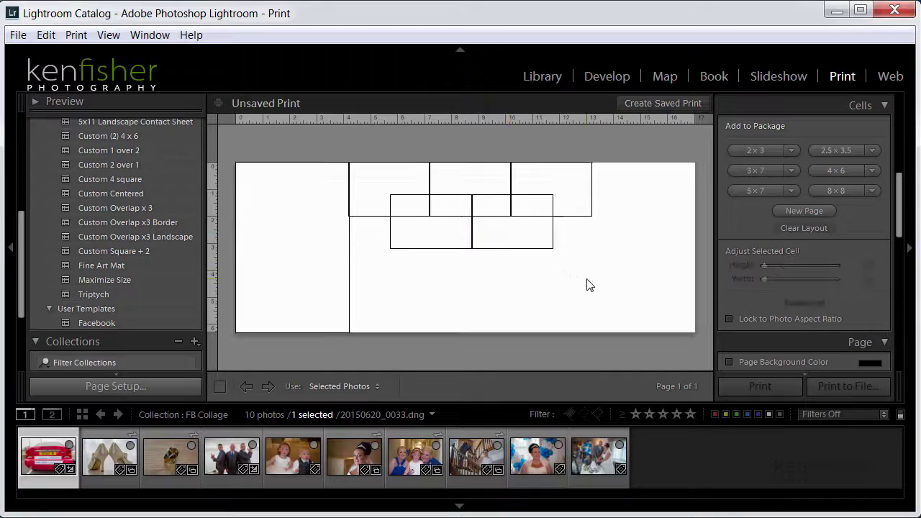
left_click(756, 150)
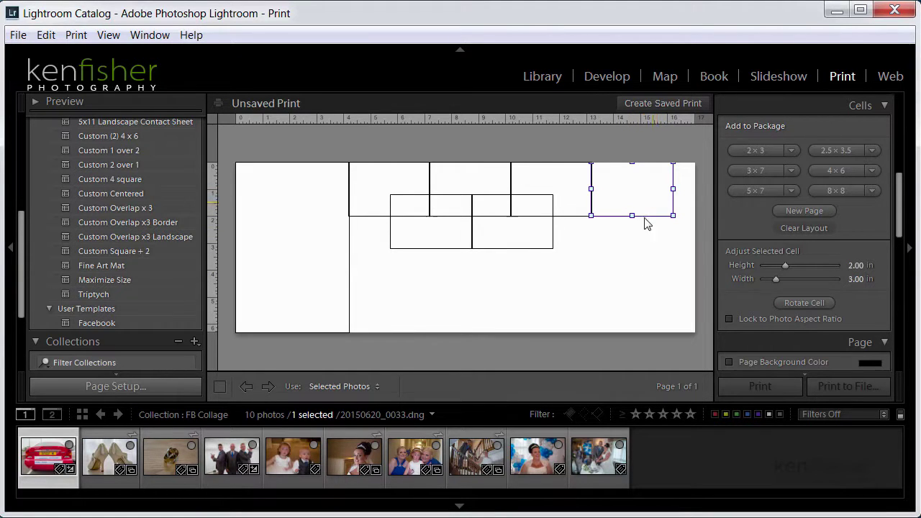
left_click_drag(643, 194, 407, 272)
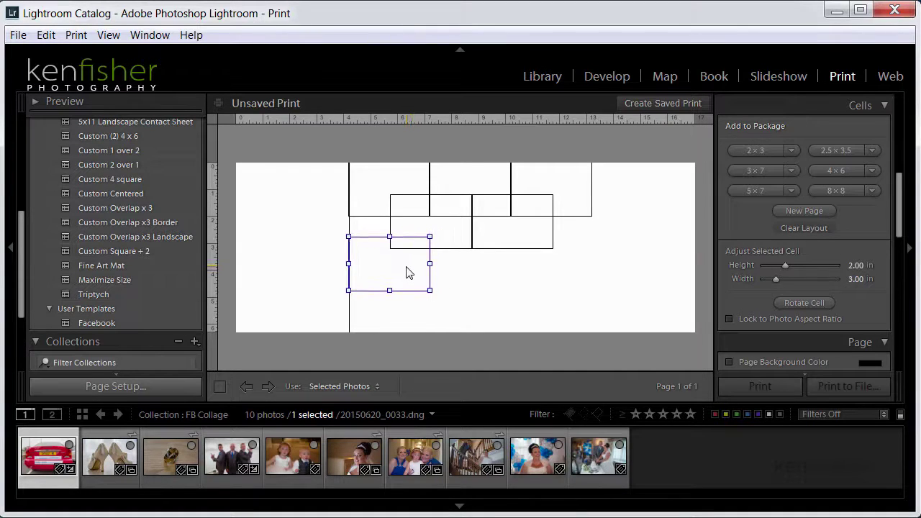
left_click(762, 149)
left_click_drag(655, 208, 495, 282)
left_click(602, 304)
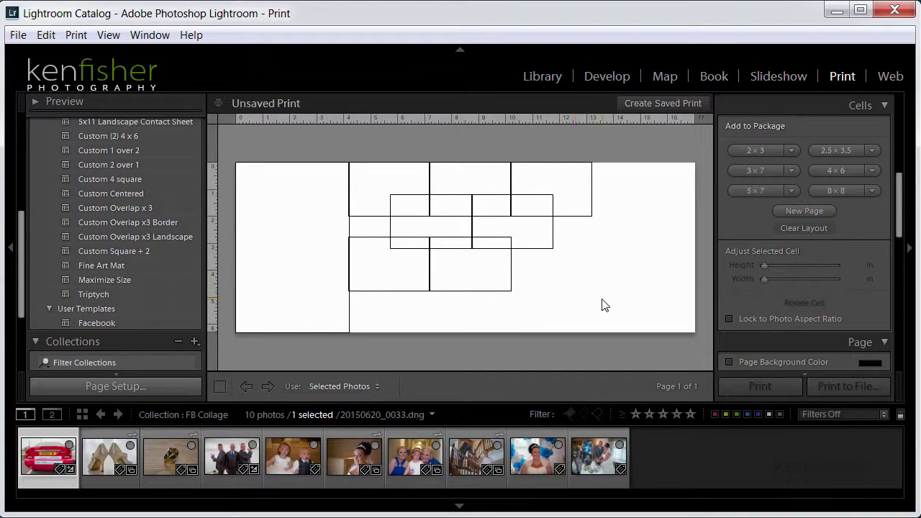
- Add two final 2×3 cells, one overlapping the cluster's right side and one at top right
left_click(762, 149)
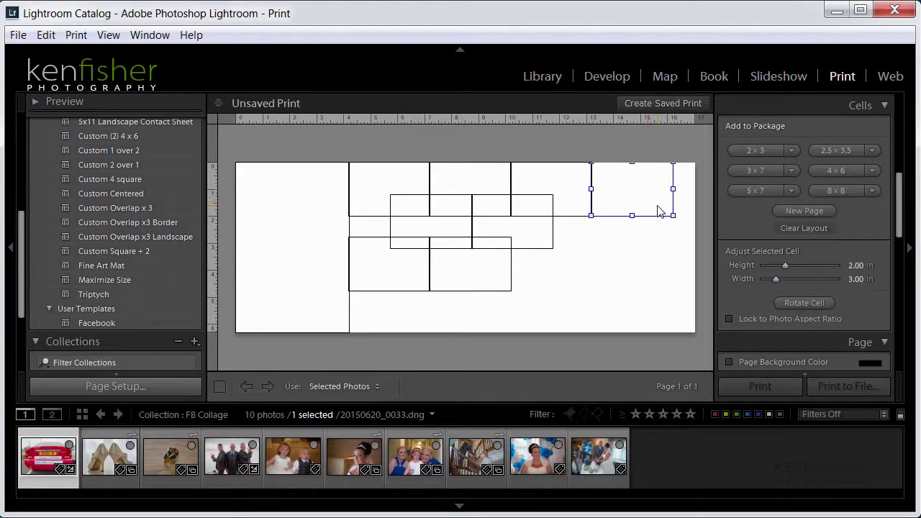
left_click_drag(657, 209, 592, 273)
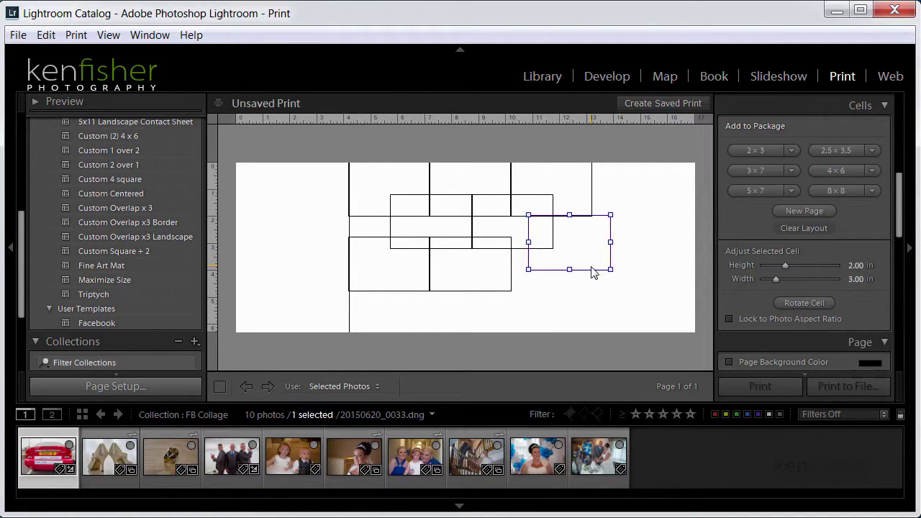
left_click(666, 298)
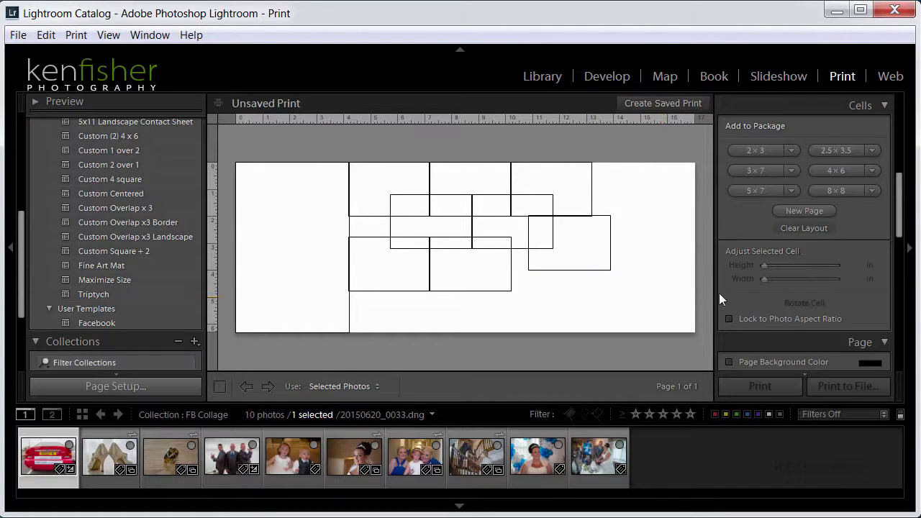
left_click(763, 150)
left_click(659, 259)
left_click_drag(898, 226, 881, 259)
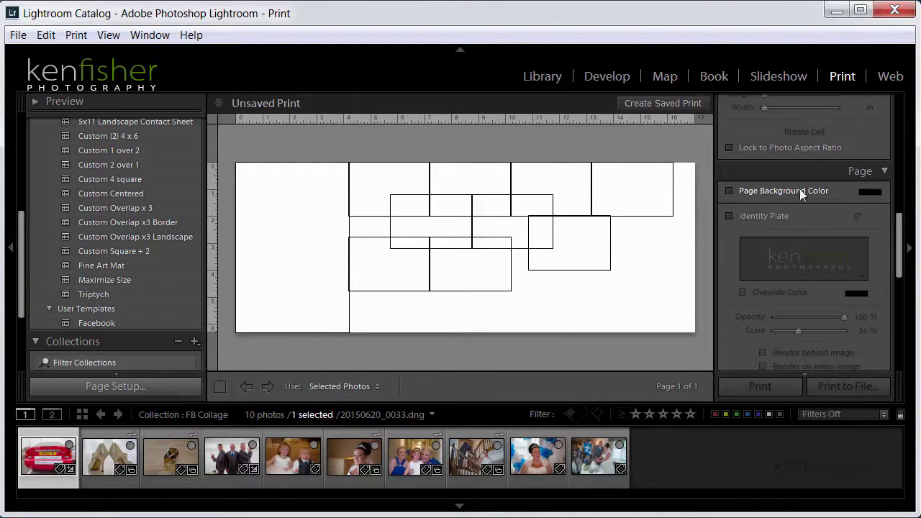
- Make the page background black and position the kenfisher identity plate at the lower right
left_click(729, 190)
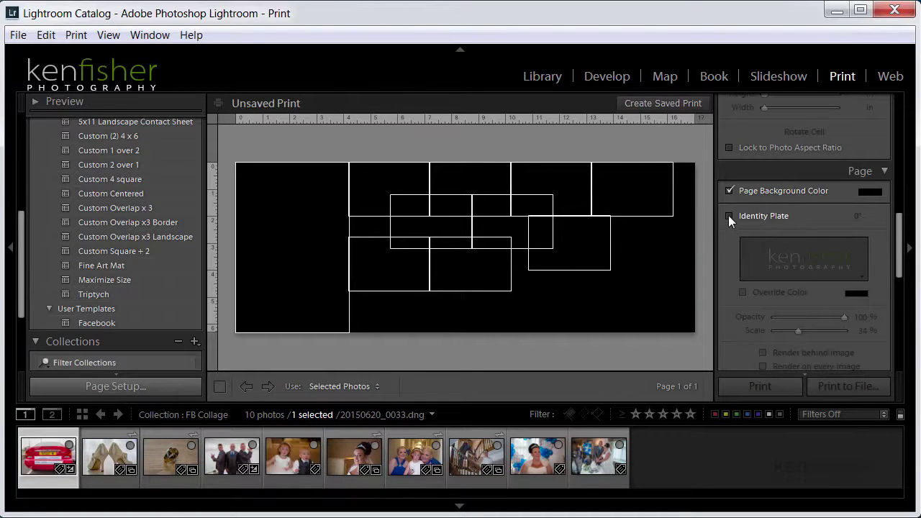
left_click(729, 216)
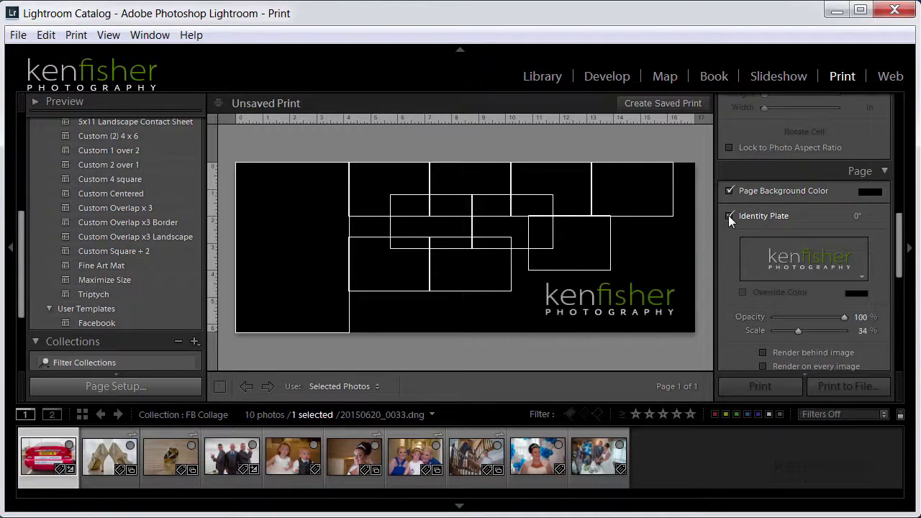
left_click(622, 308)
mouse_move(623, 311)
left_mouse_down()
mouse_move(556, 282)
mouse_move(619, 311)
left_mouse_up()
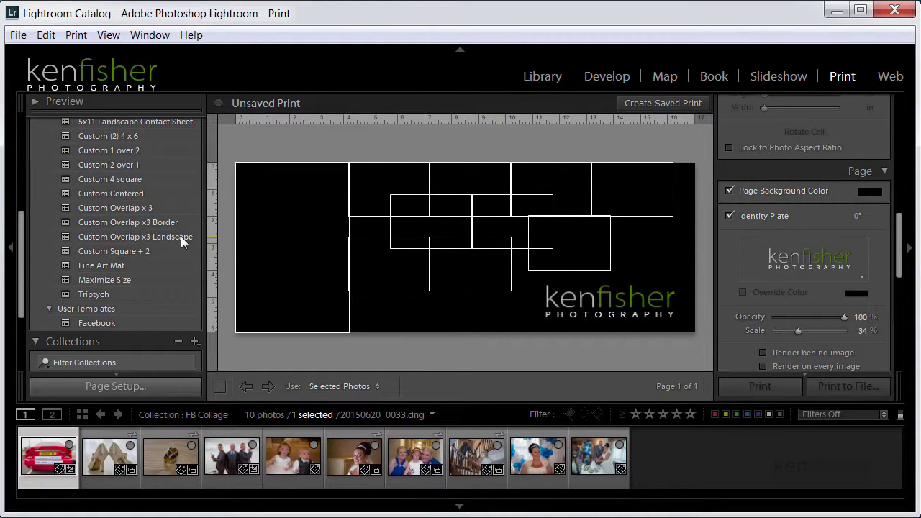
- Create a new template named 'FB Template' in the User Templates folder
left_click_drag(20, 265, 24, 148)
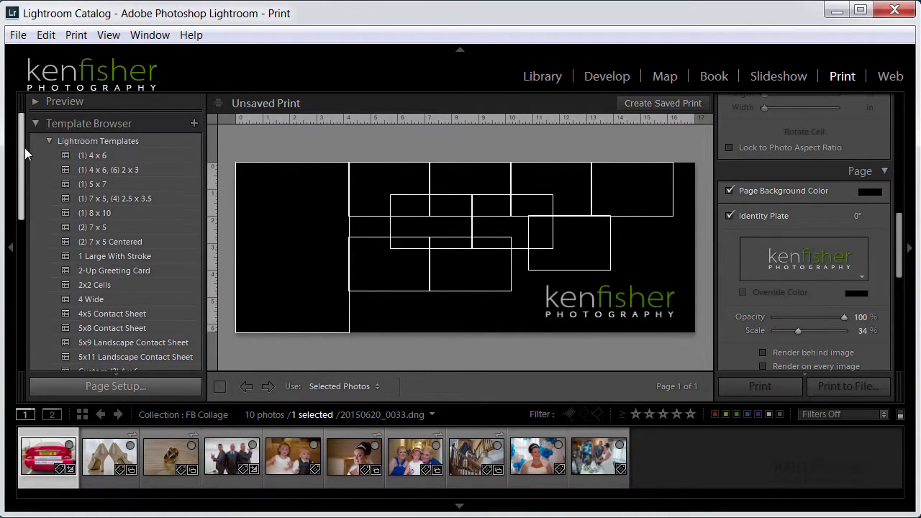
left_click(190, 124)
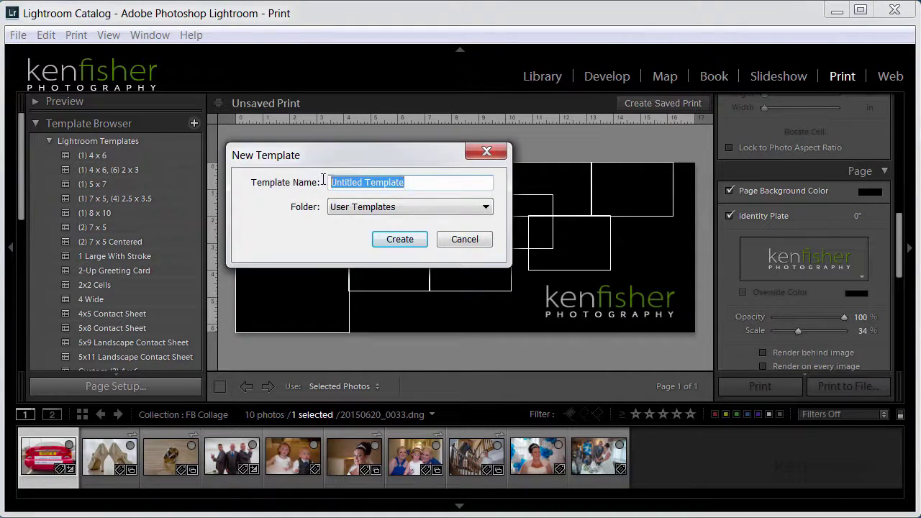
type("FB")
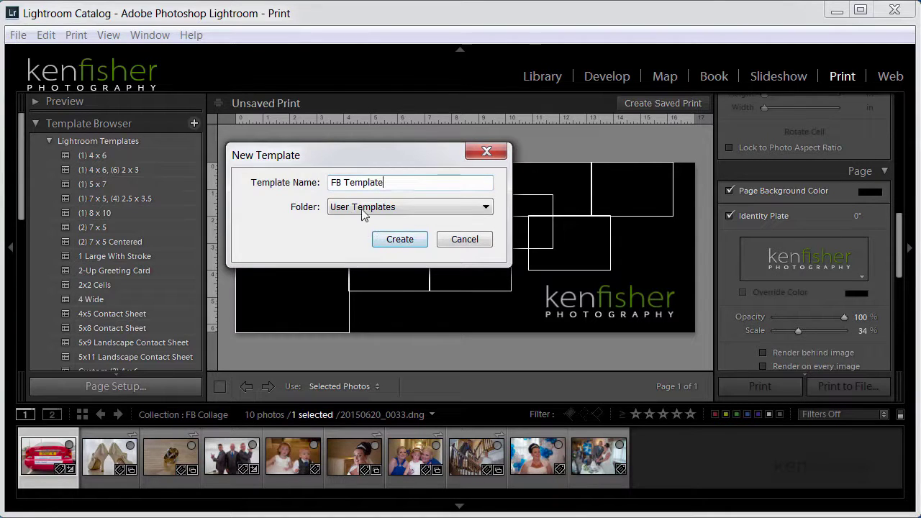
left_click(400, 240)
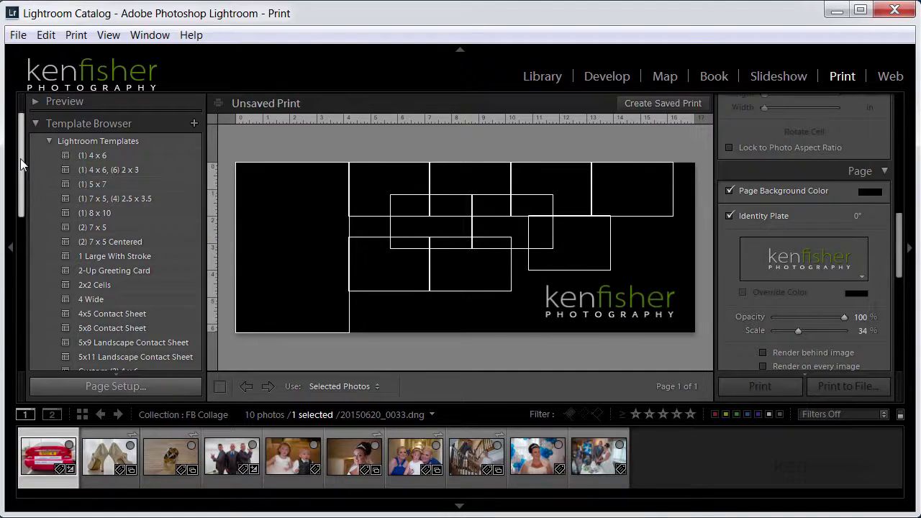
left_click_drag(20, 165, 16, 291)
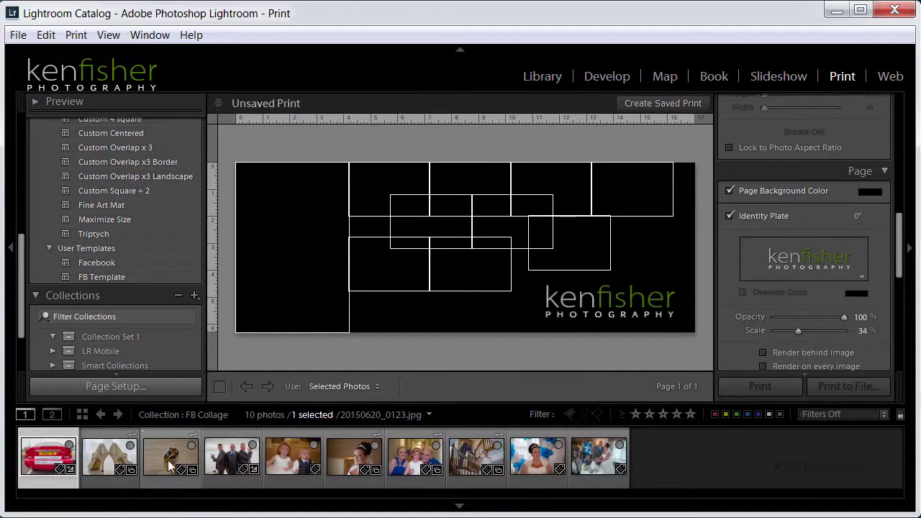
- Fill the cells with rings (tall left), groomsmen, bride, family, staircase, balloons, group, flower children, shoes photos
left_click_drag(171, 466, 289, 235)
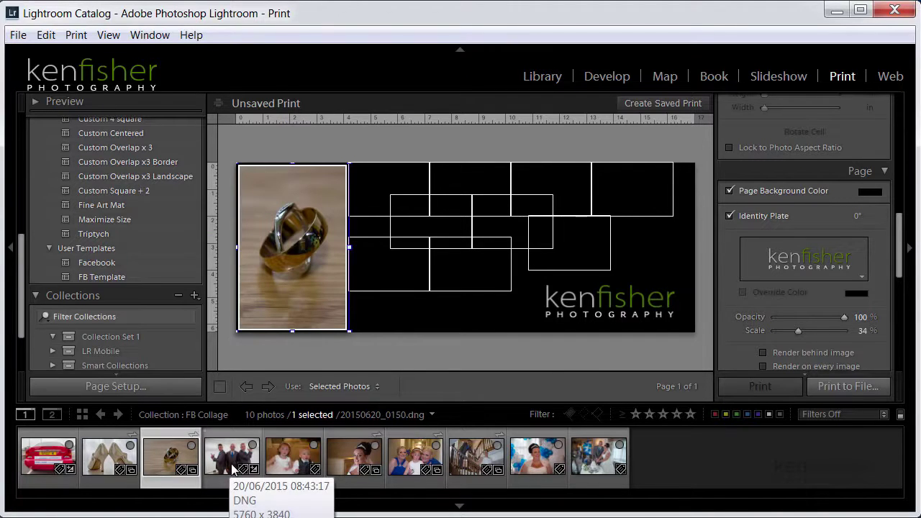
left_click_drag(232, 469, 373, 190)
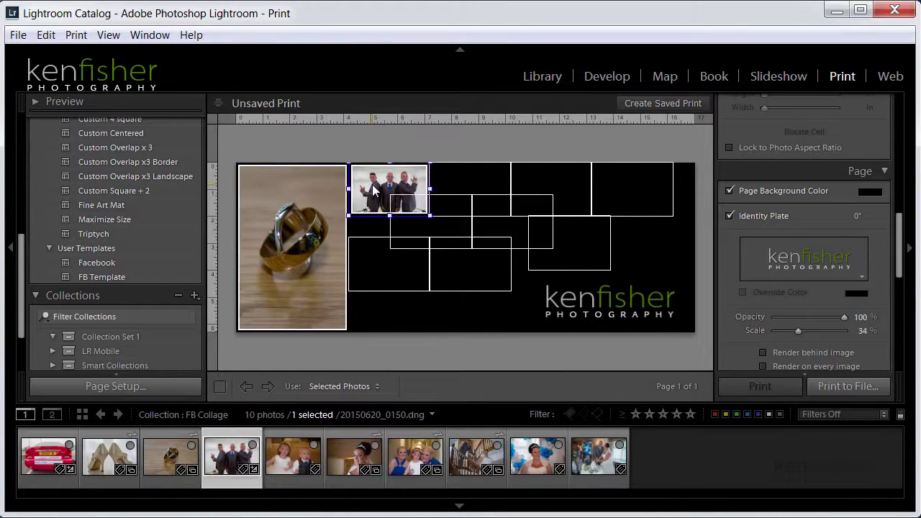
left_click_drag(356, 460, 469, 185)
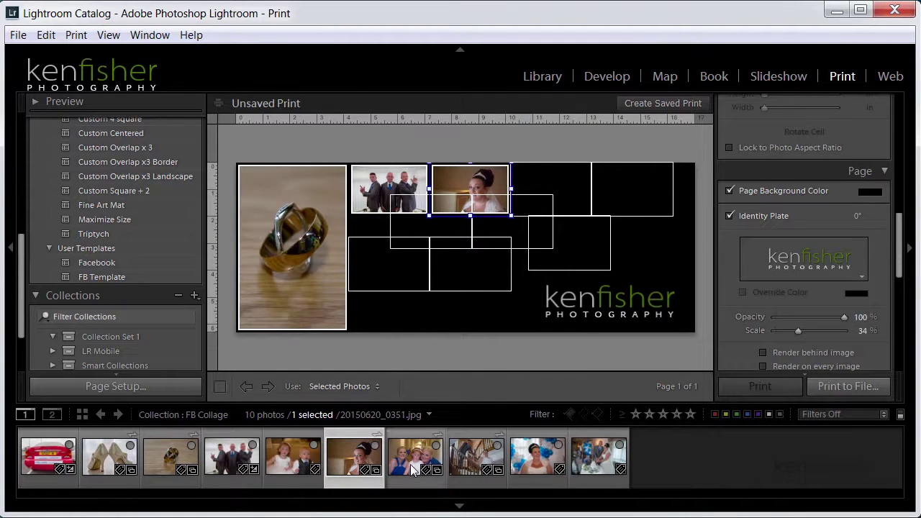
left_click_drag(410, 464, 396, 288)
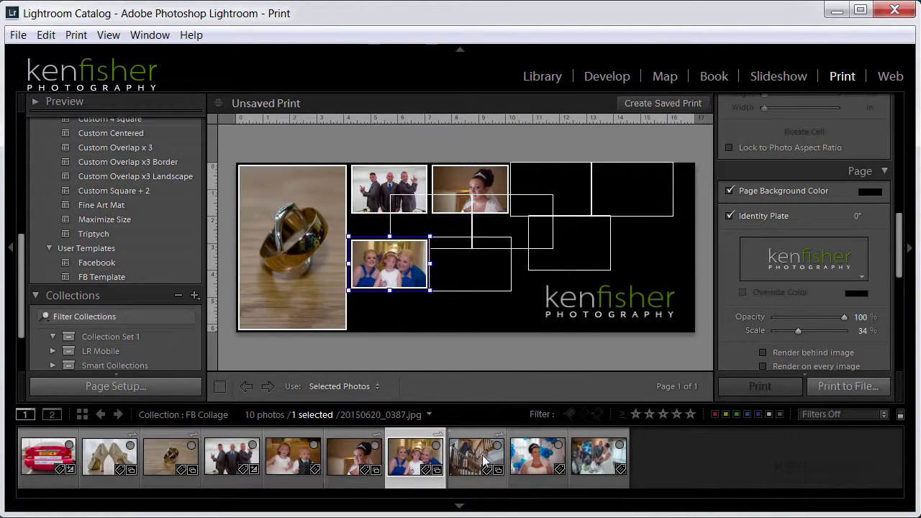
left_click_drag(482, 454, 467, 268)
left_click_drag(541, 464, 590, 248)
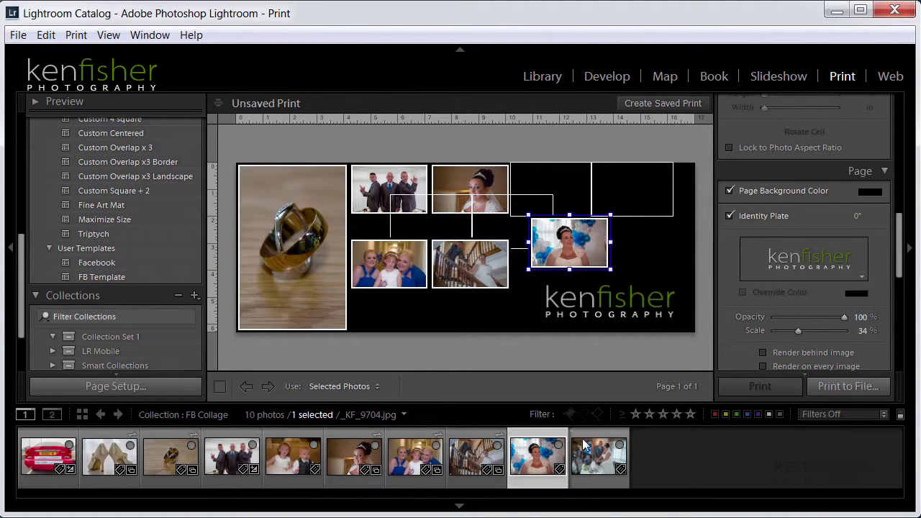
left_click_drag(598, 456, 512, 223)
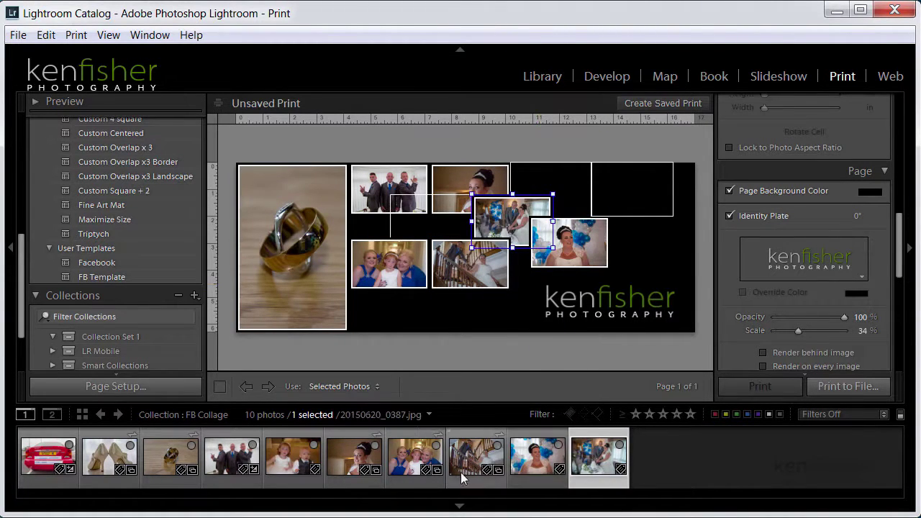
left_click_drag(599, 460, 568, 189)
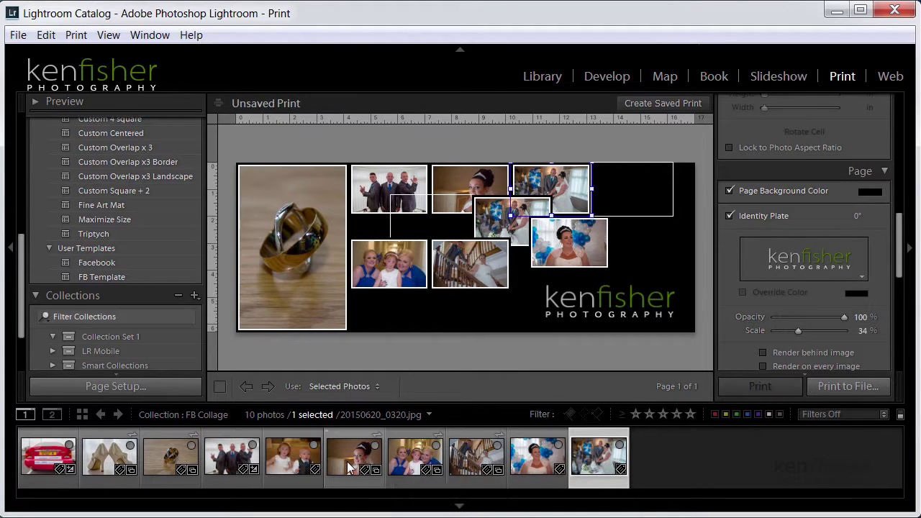
left_click_drag(291, 464, 435, 223)
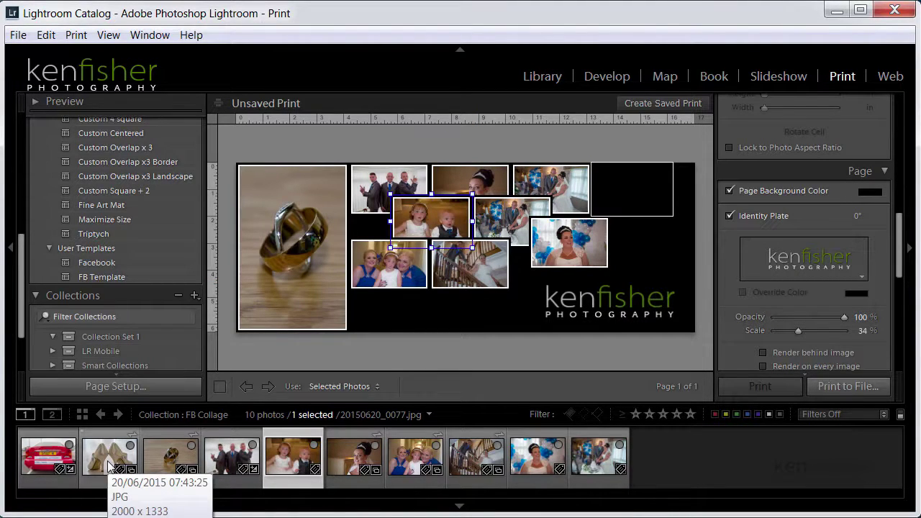
left_click_drag(108, 466, 647, 235)
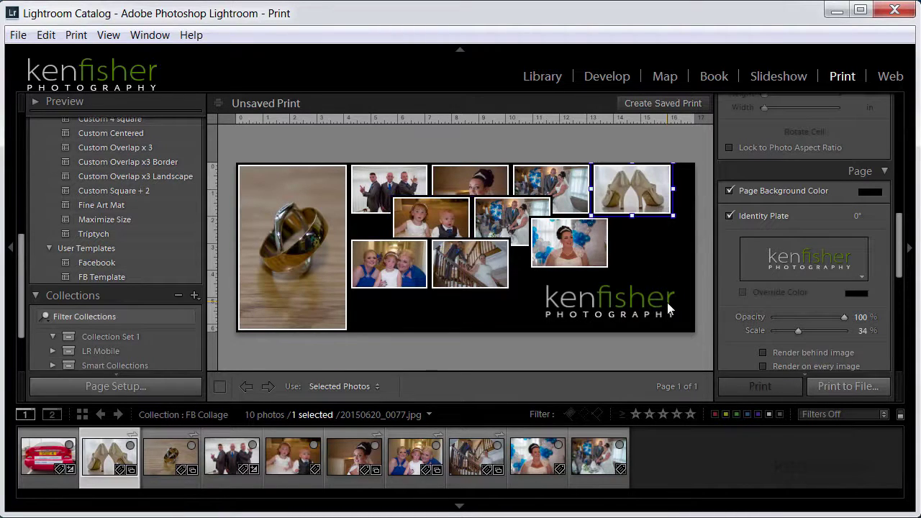
left_click(484, 311)
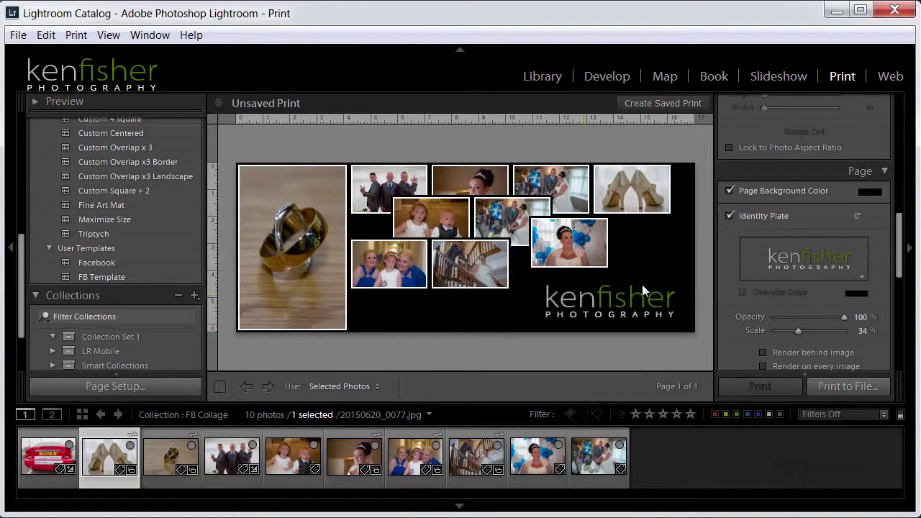
left_click_drag(899, 259, 896, 126)
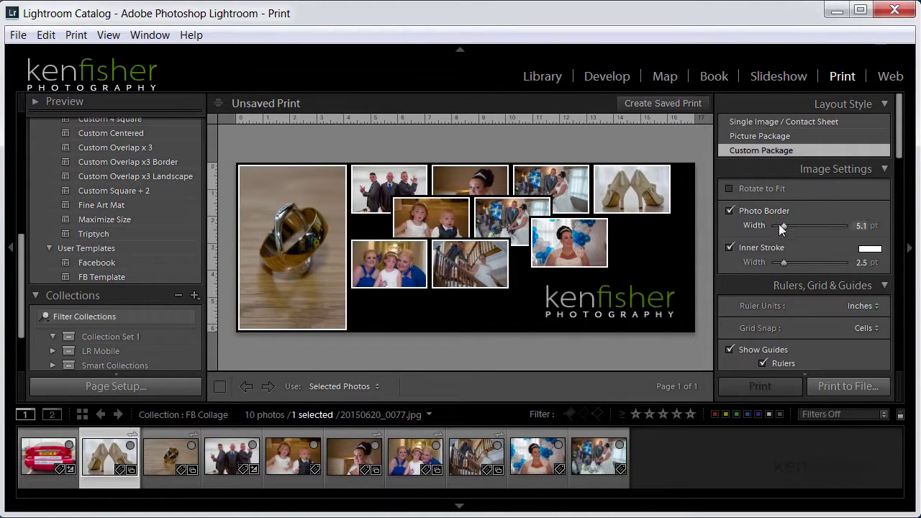
- Set Photo Border width to 6.2 pt and Inner Stroke width to 0.8 pt
mouse_move(783, 227)
left_mouse_down()
mouse_move(798, 225)
mouse_move(785, 225)
left_mouse_up()
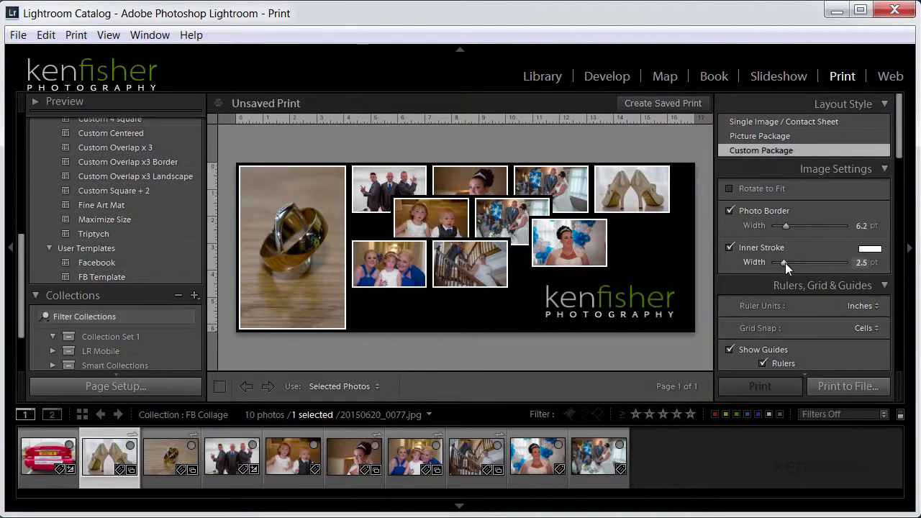
mouse_move(785, 263)
left_mouse_down()
mouse_move(823, 258)
mouse_move(779, 259)
left_mouse_up()
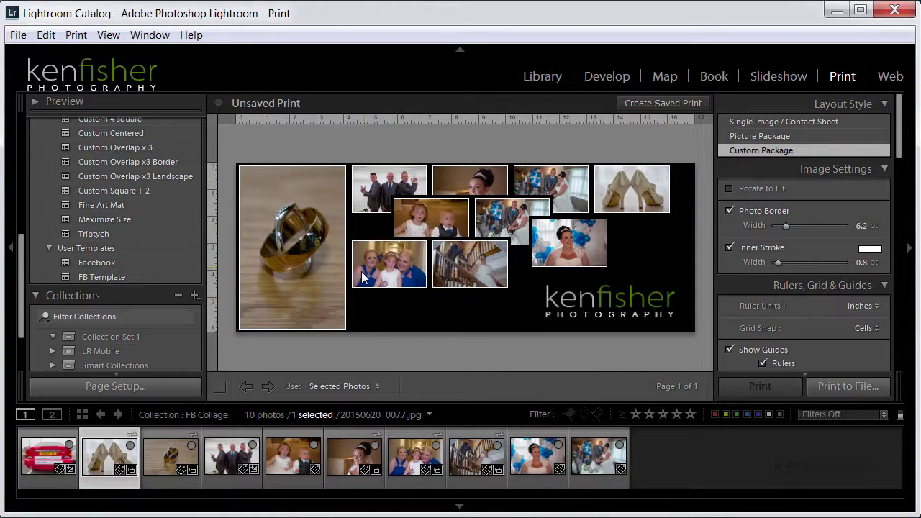
- Create a saved print named 'FB Print' with Inside the FB Collage collection unchecked
left_click(656, 103)
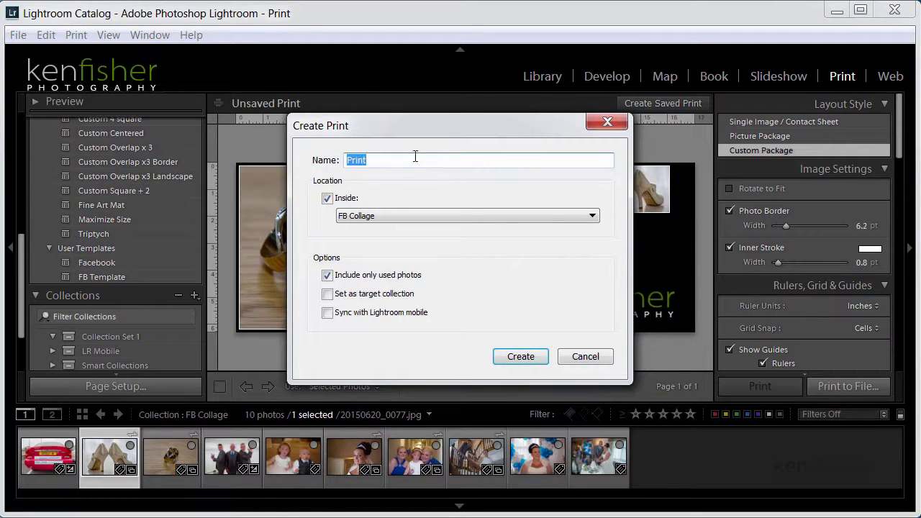
left_click(328, 198)
double_click(375, 161)
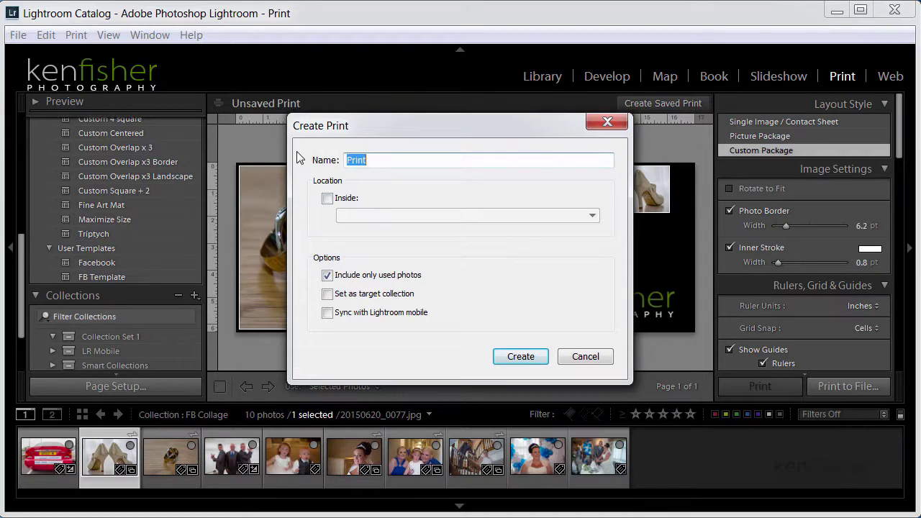
type("FB")
left_click(521, 356)
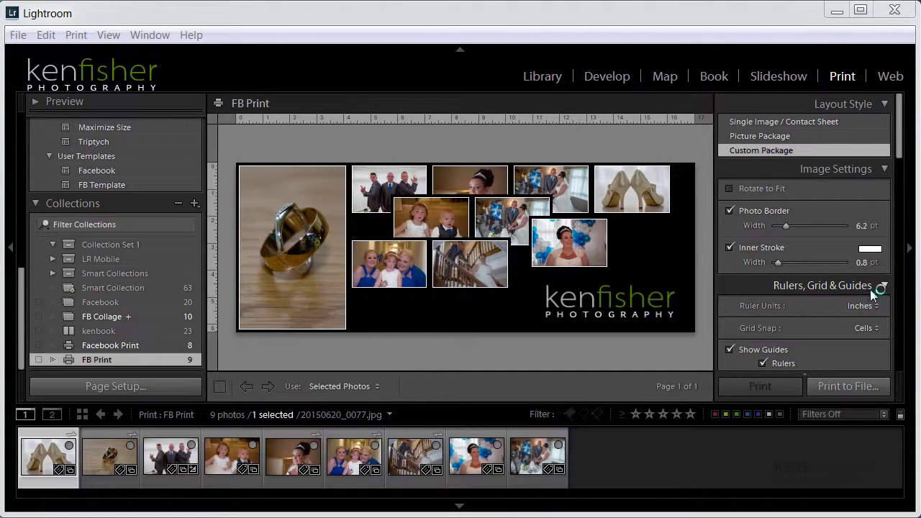
- Print the collage layout to a JPEG file named 'FB Collage 2' on the Desktop
left_click(846, 385)
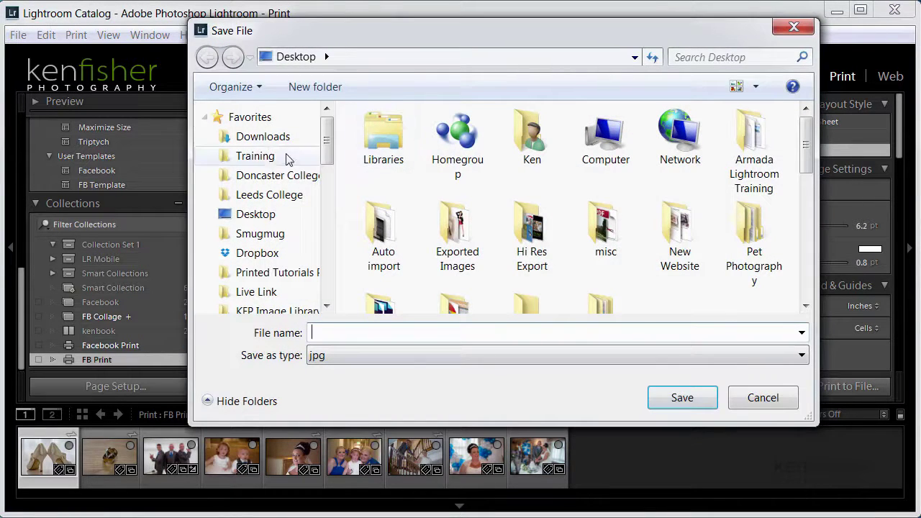
left_click(265, 219)
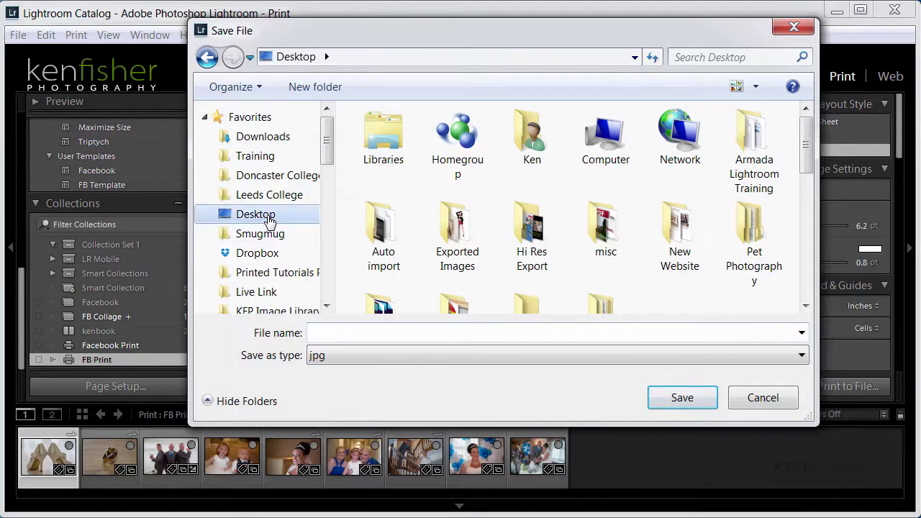
left_click(325, 333)
type("F")
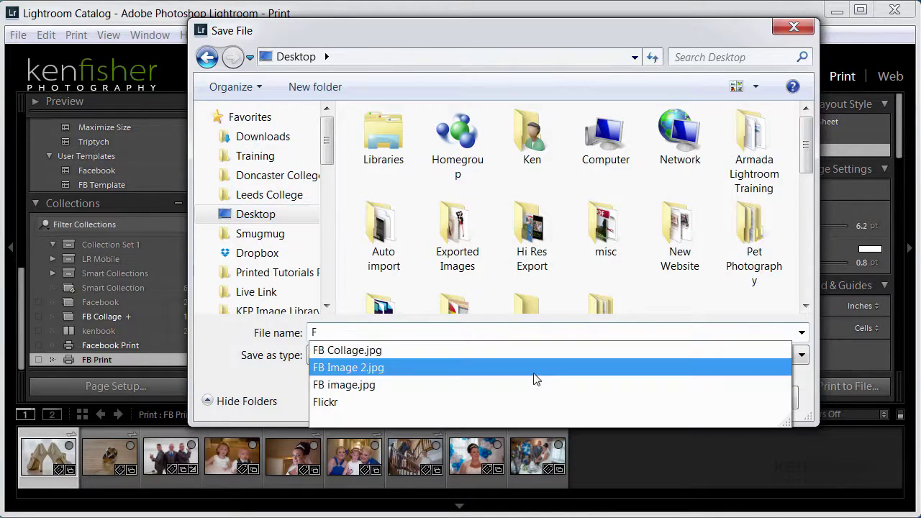
type("B Collage")
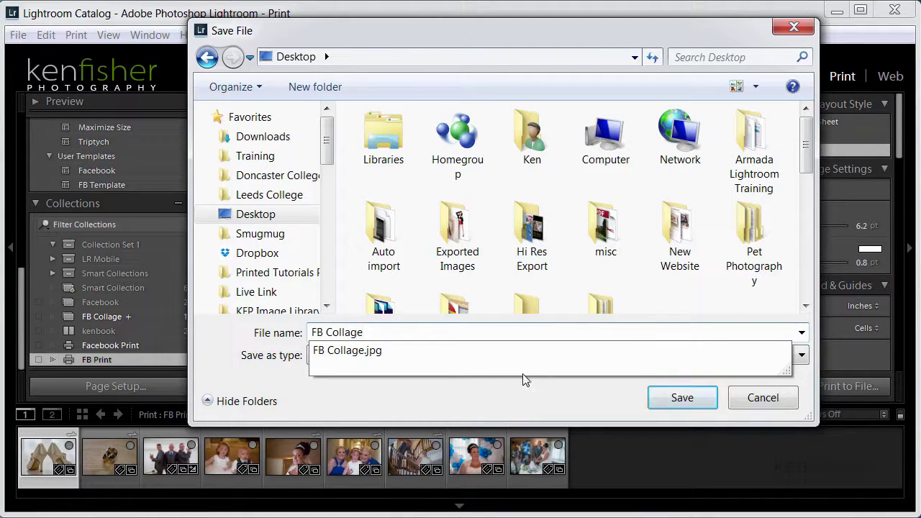
type("2")
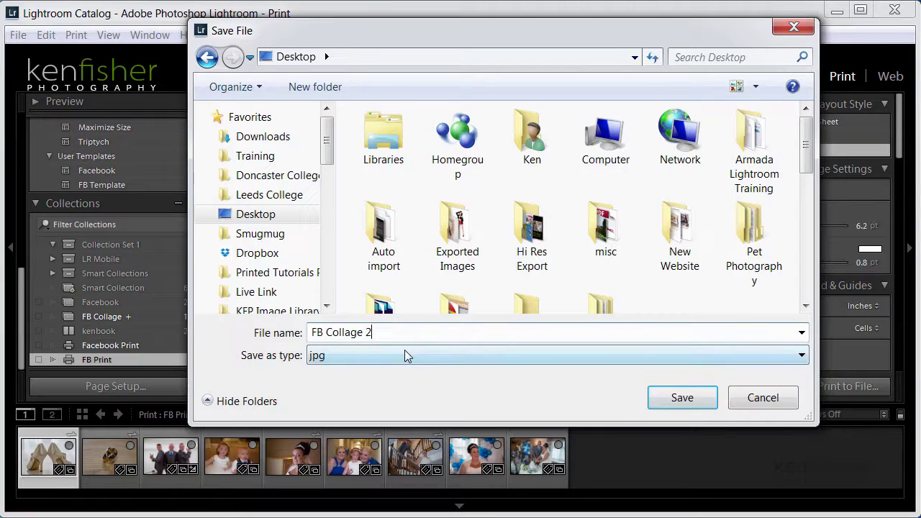
left_click(685, 398)
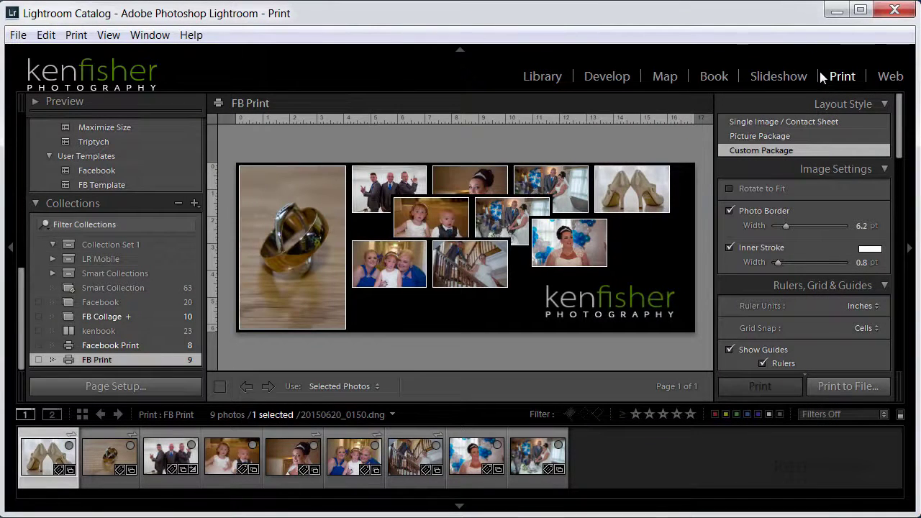
- Minimize Lightroom, move the FB Collage 2 icon and confirm it is a 1225 x 453 JPG
left_click(836, 11)
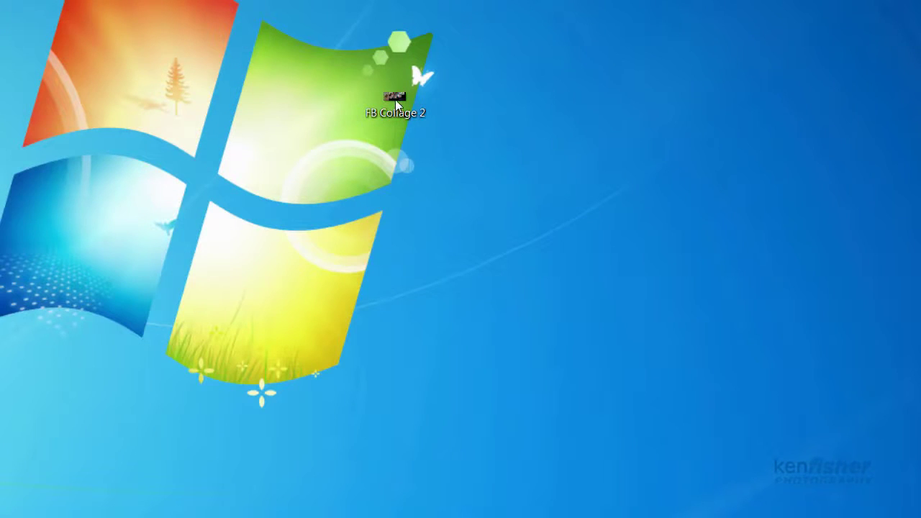
left_click_drag(395, 100, 531, 119)
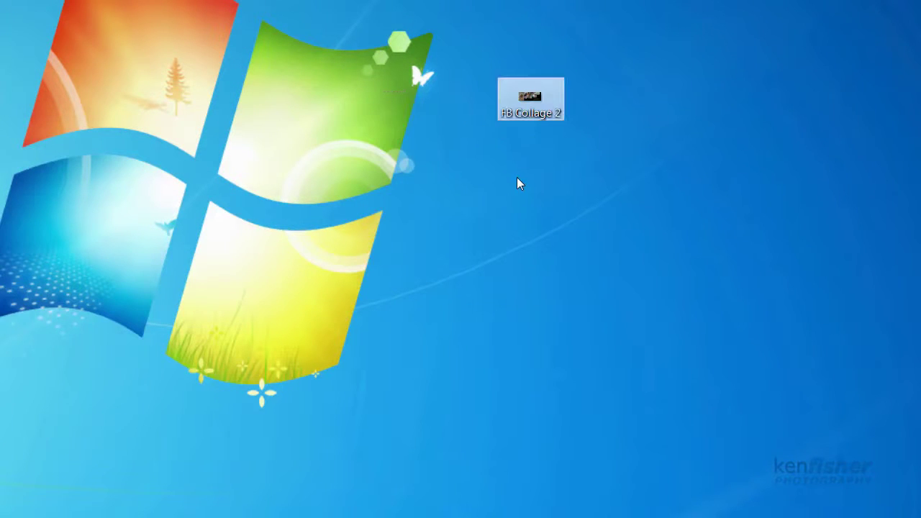
mouse_move(533, 120)
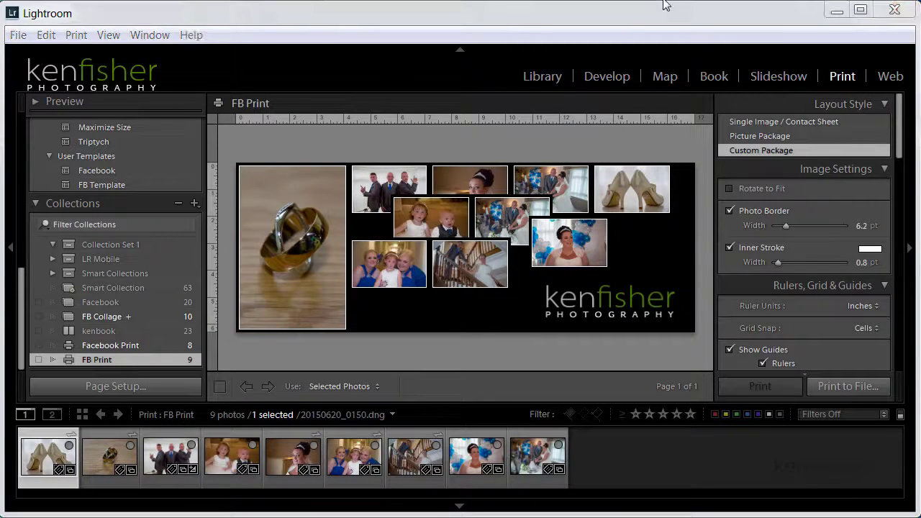
- Set the Desktop as the import source and check its 13 photos, including FB Collage 2.jpg
left_click(542, 77)
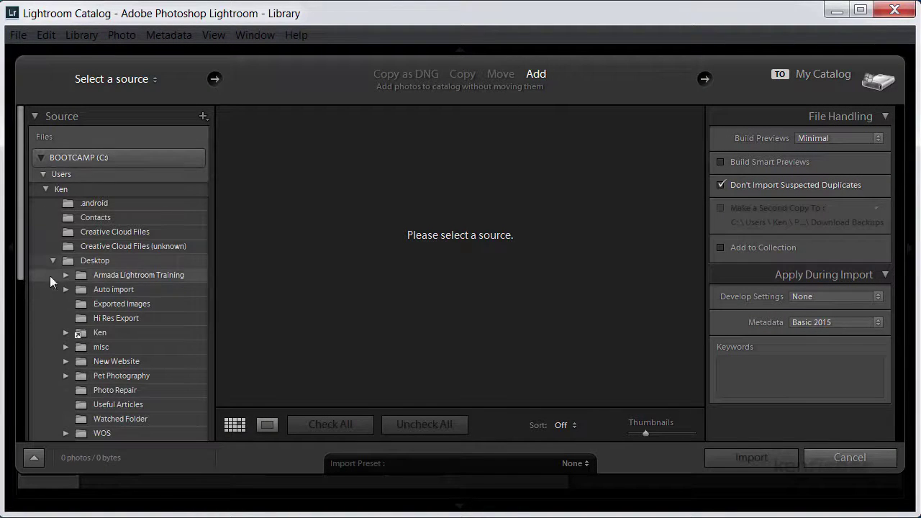
left_click(96, 260)
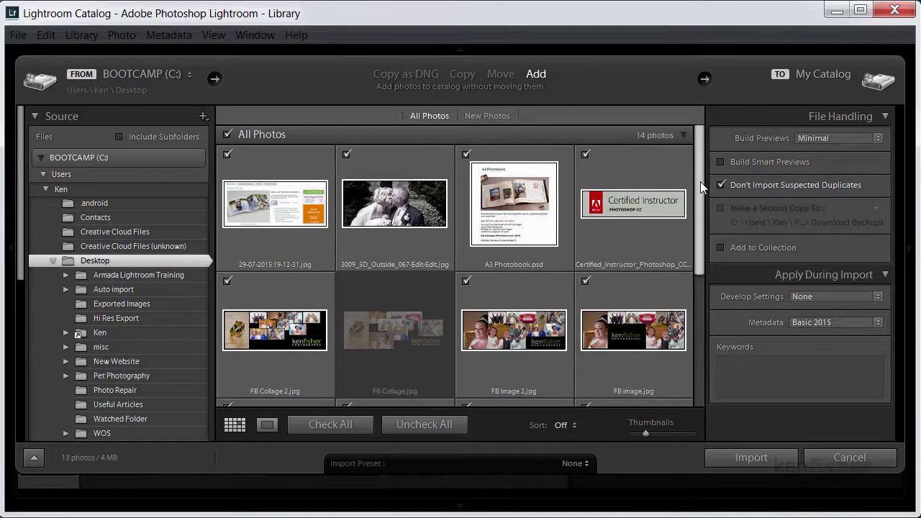
left_click_drag(699, 181, 701, 313)
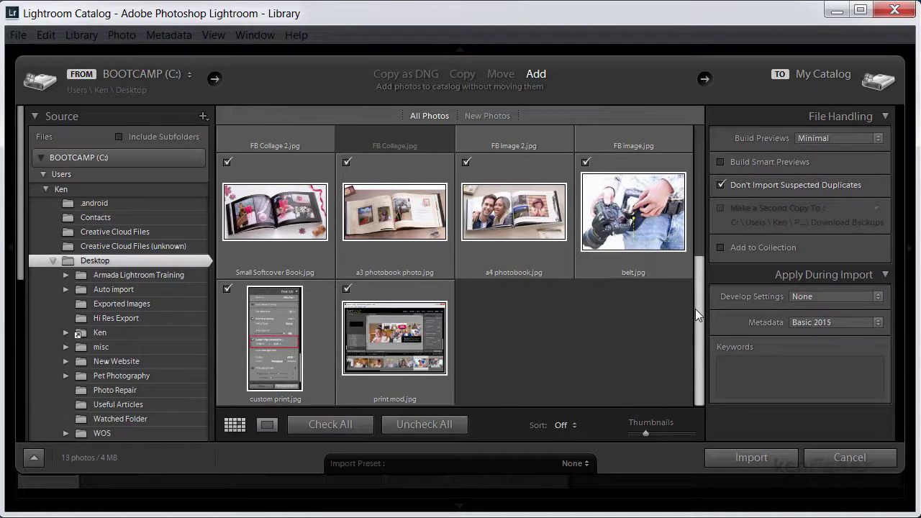
left_click_drag(694, 308, 633, 236)
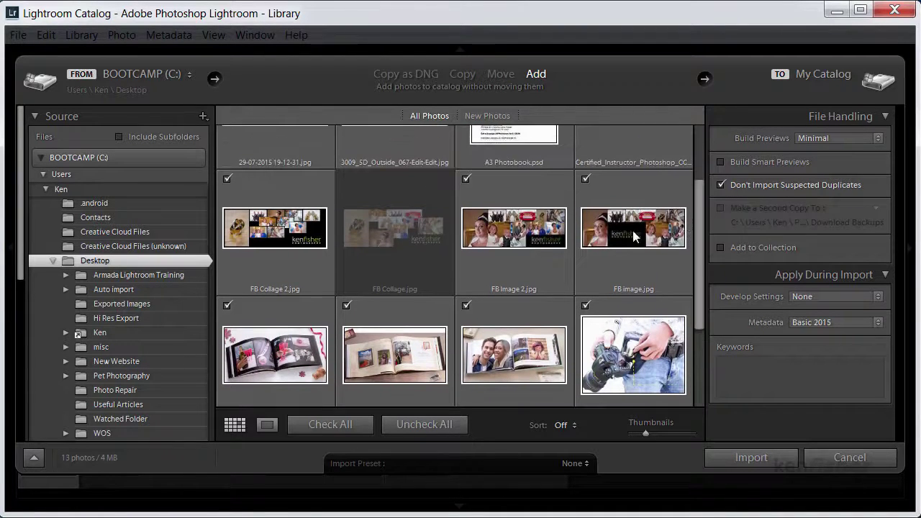
left_click(281, 238)
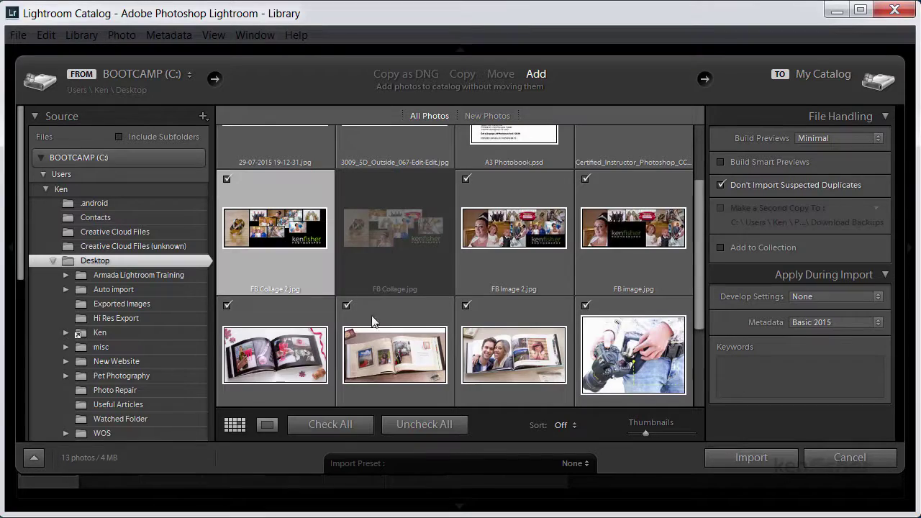
- Import the 13 checked photos and open FB Collage 2.jpg alone in Loupe view
left_click(743, 460)
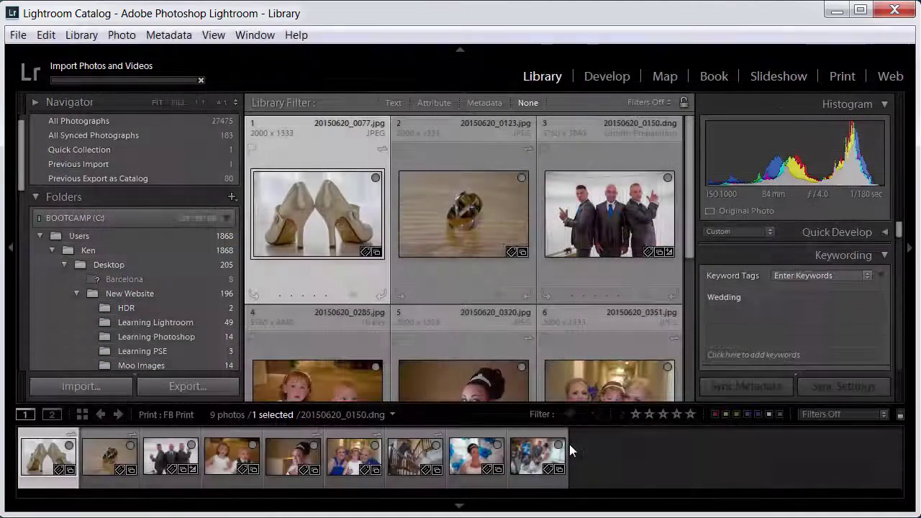
scroll(680, 266, "down", 5)
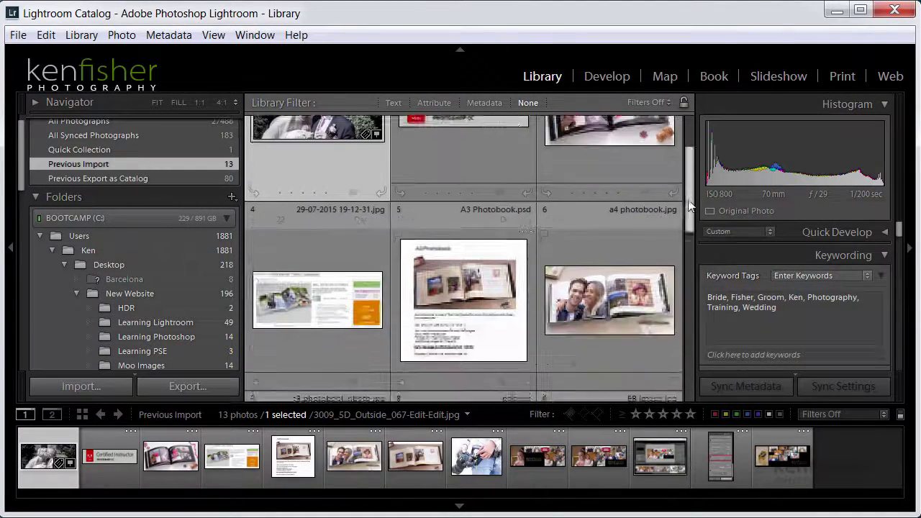
scroll(676, 301, "down", 5)
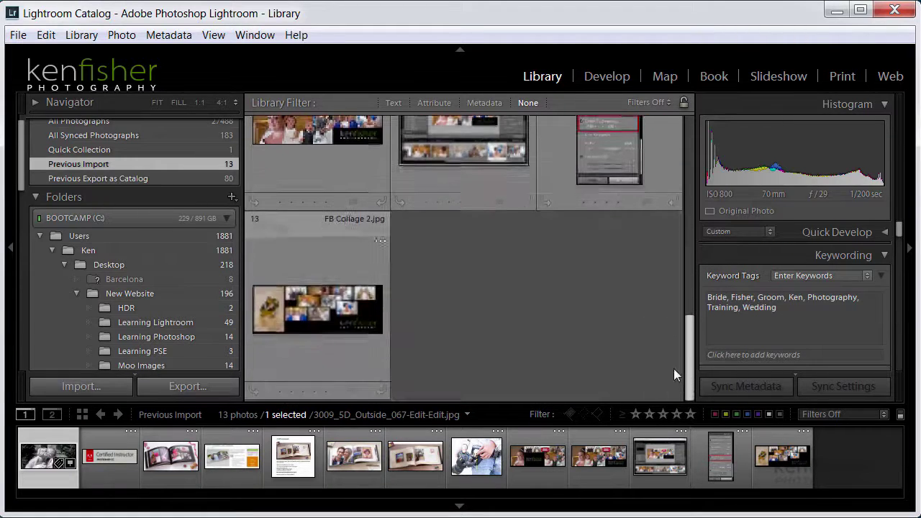
double_click(322, 312)
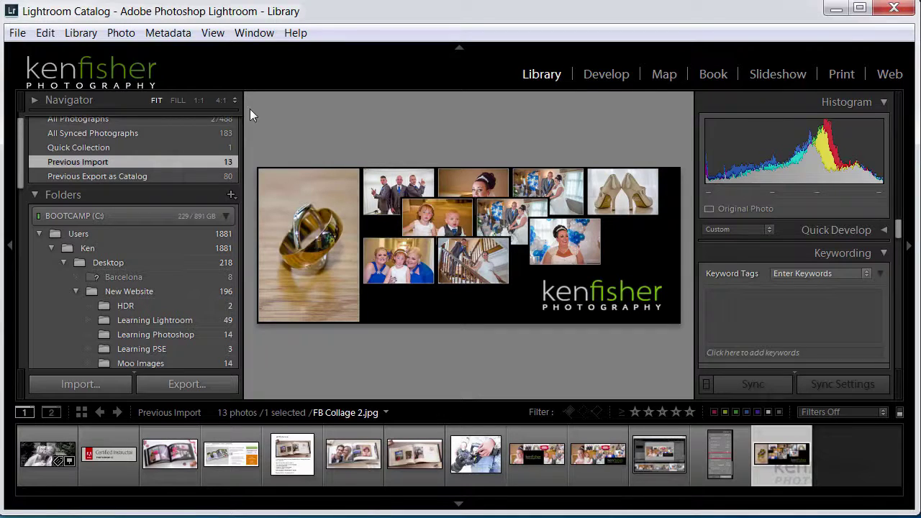
- Export FB Collage 2 into an FB Covers subfolder, resized to fit 851 x 315 pixels at 72 ppi
left_click(17, 33)
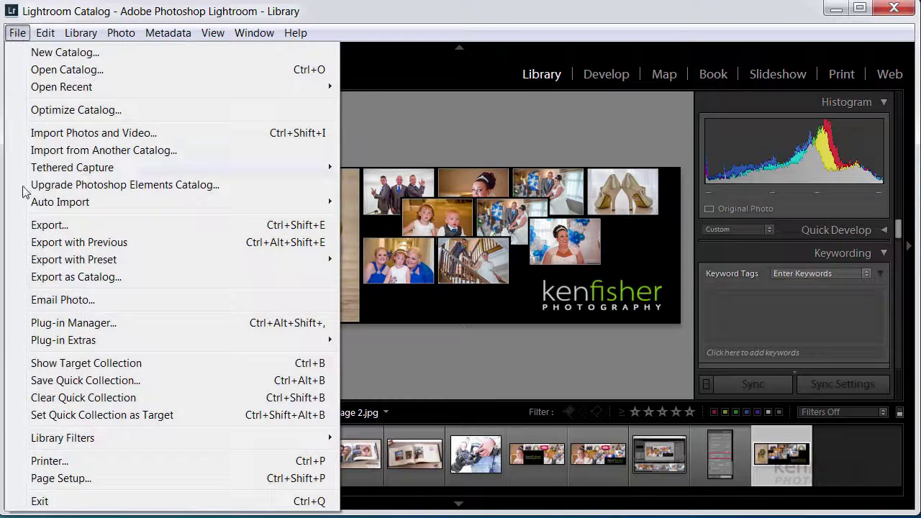
left_click(70, 225)
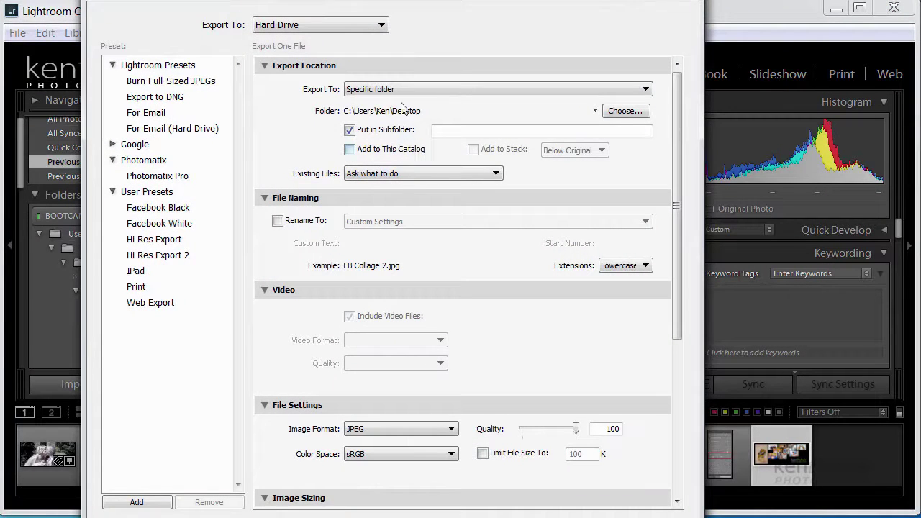
left_click(444, 130)
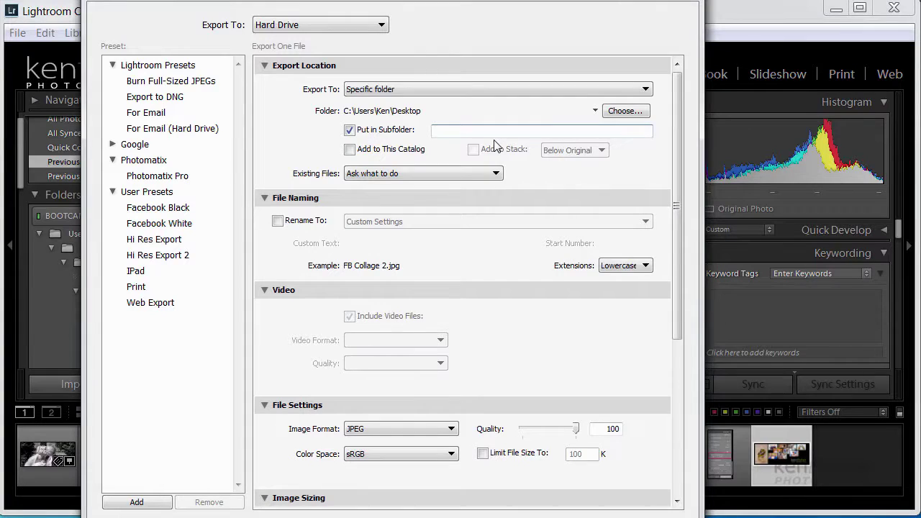
type("FB Covers")
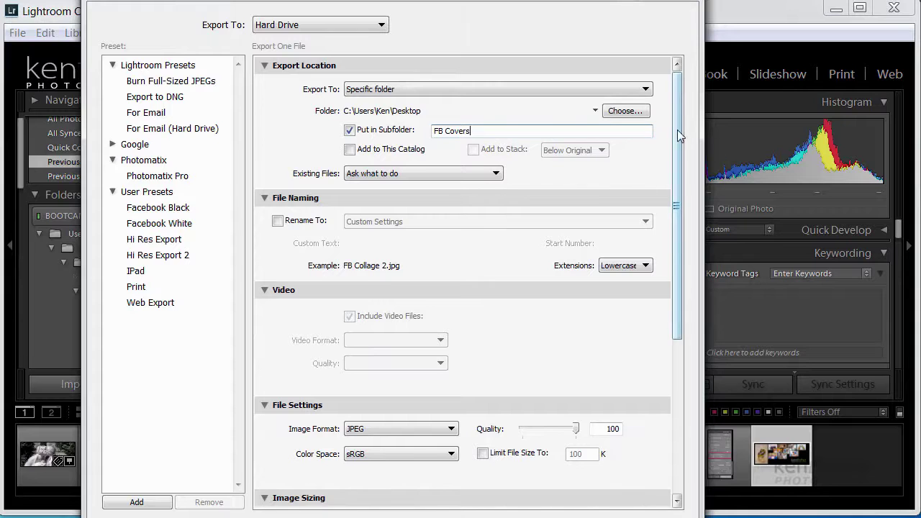
left_click_drag(677, 129, 670, 320)
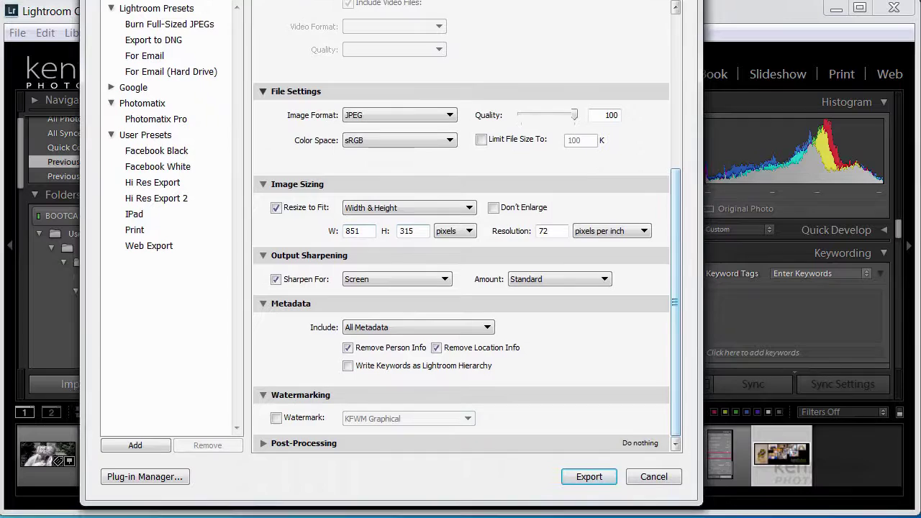
left_click(587, 477)
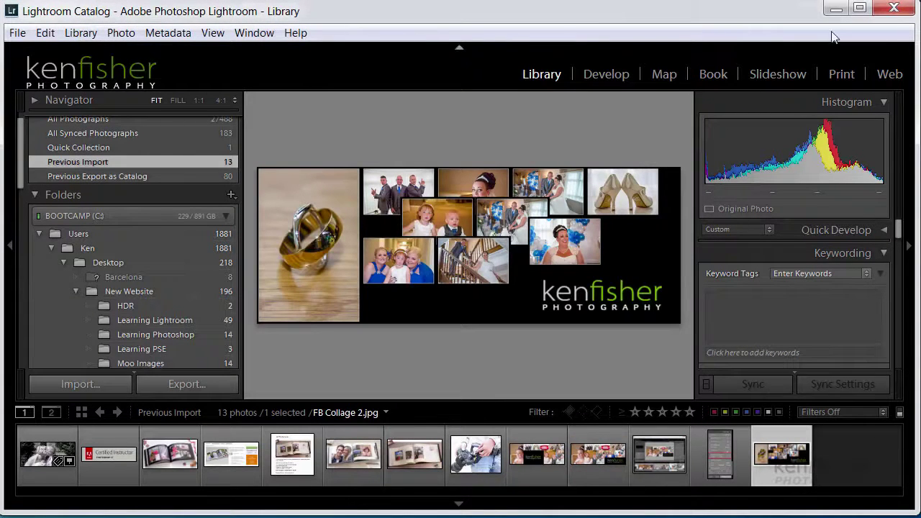
- Minimize Lightroom and check that FB Collage 2 in FB Covers measures 851 x 315
left_click(836, 9)
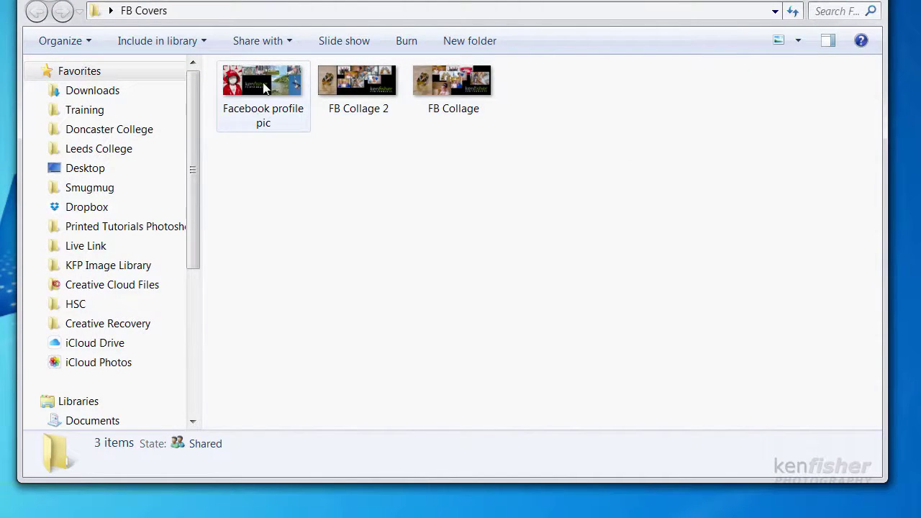
mouse_move(455, 90)
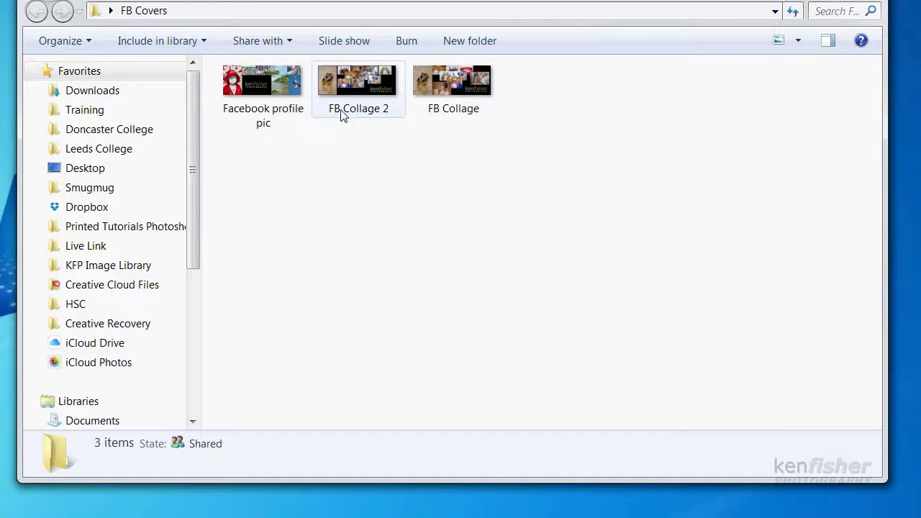
mouse_move(375, 116)
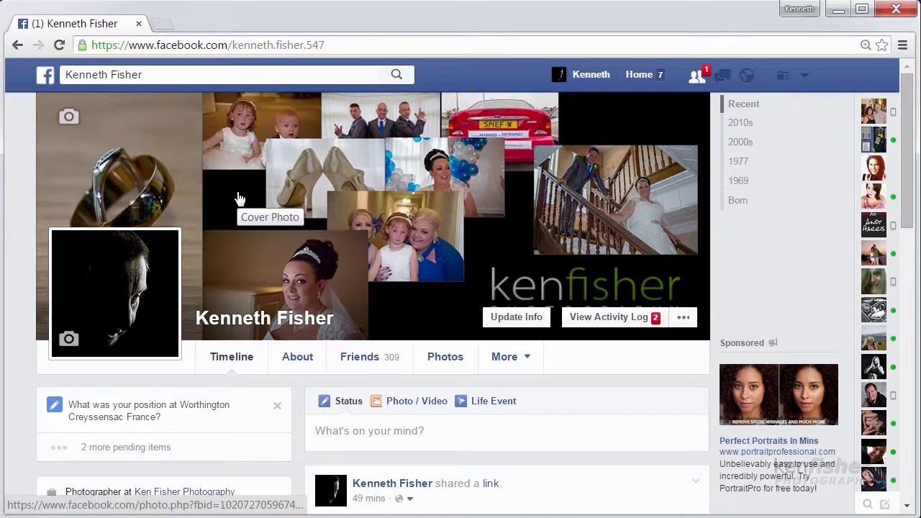
- Upload FB Collage 2 from the FB Covers folder as the new Facebook cover photo
left_click(67, 122)
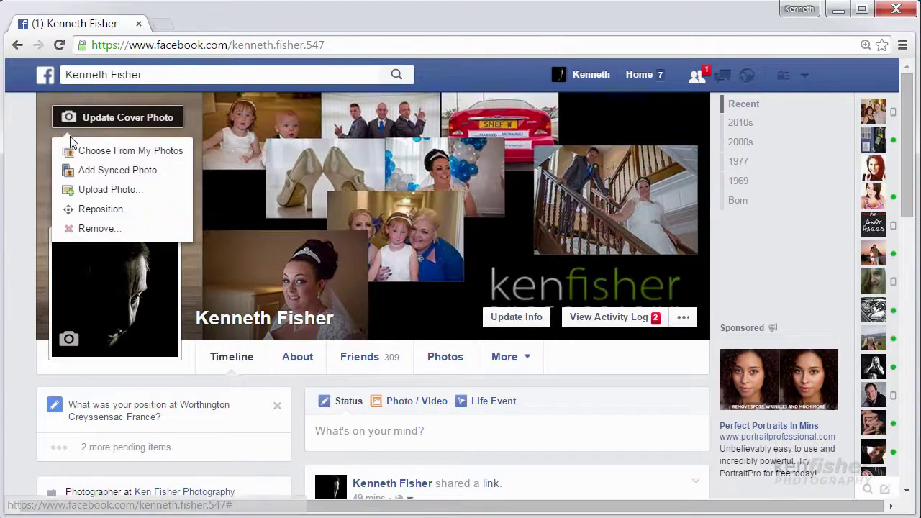
left_click(119, 190)
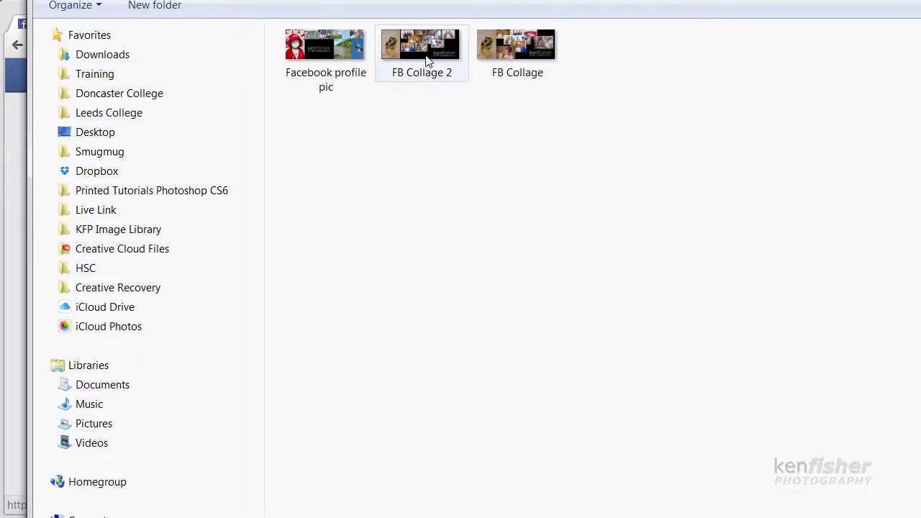
left_click(425, 61)
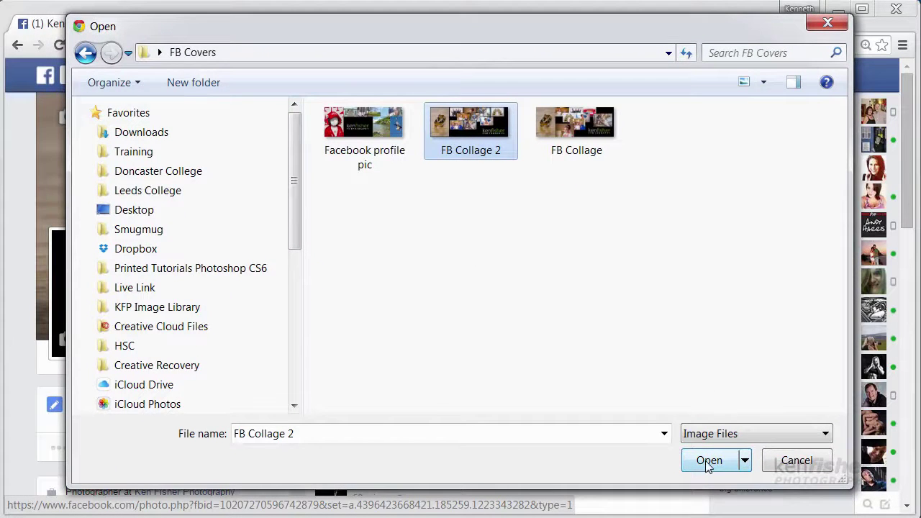
left_click(707, 464)
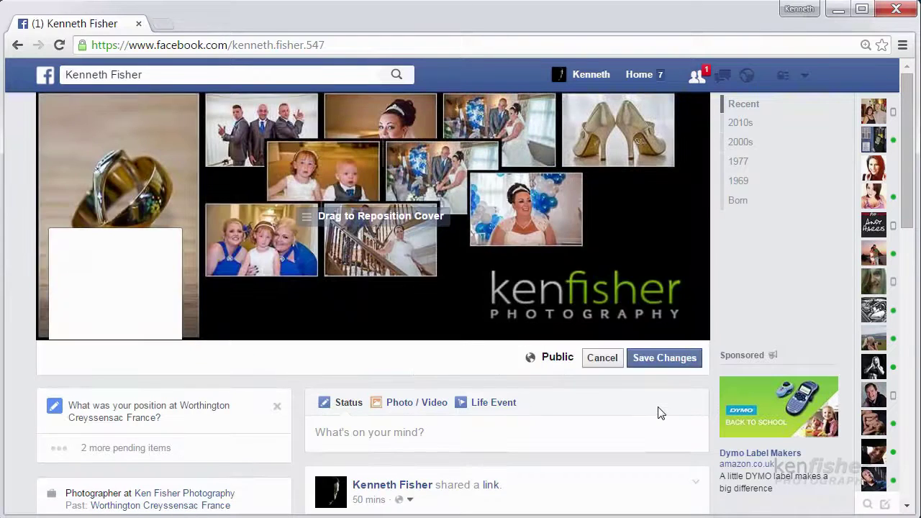
- Save Changes to keep FB Collage 2 as the profile's cover photo
left_click(664, 363)
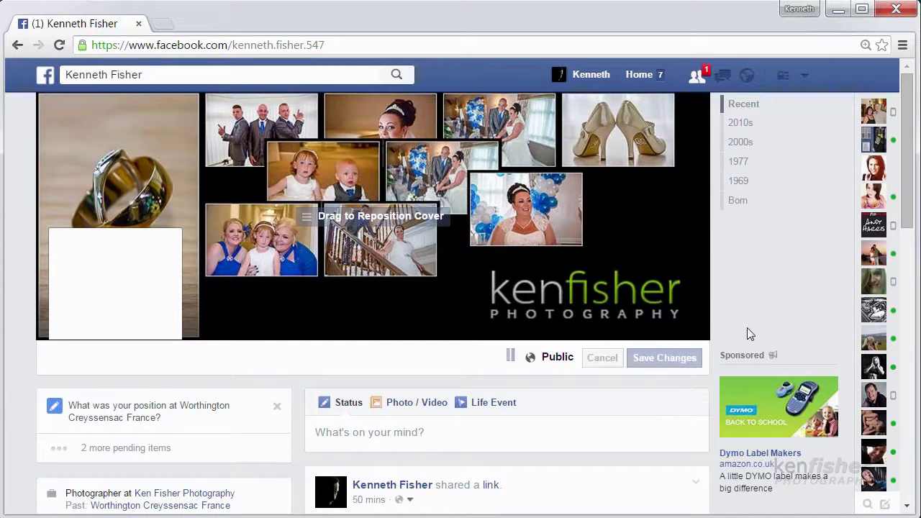